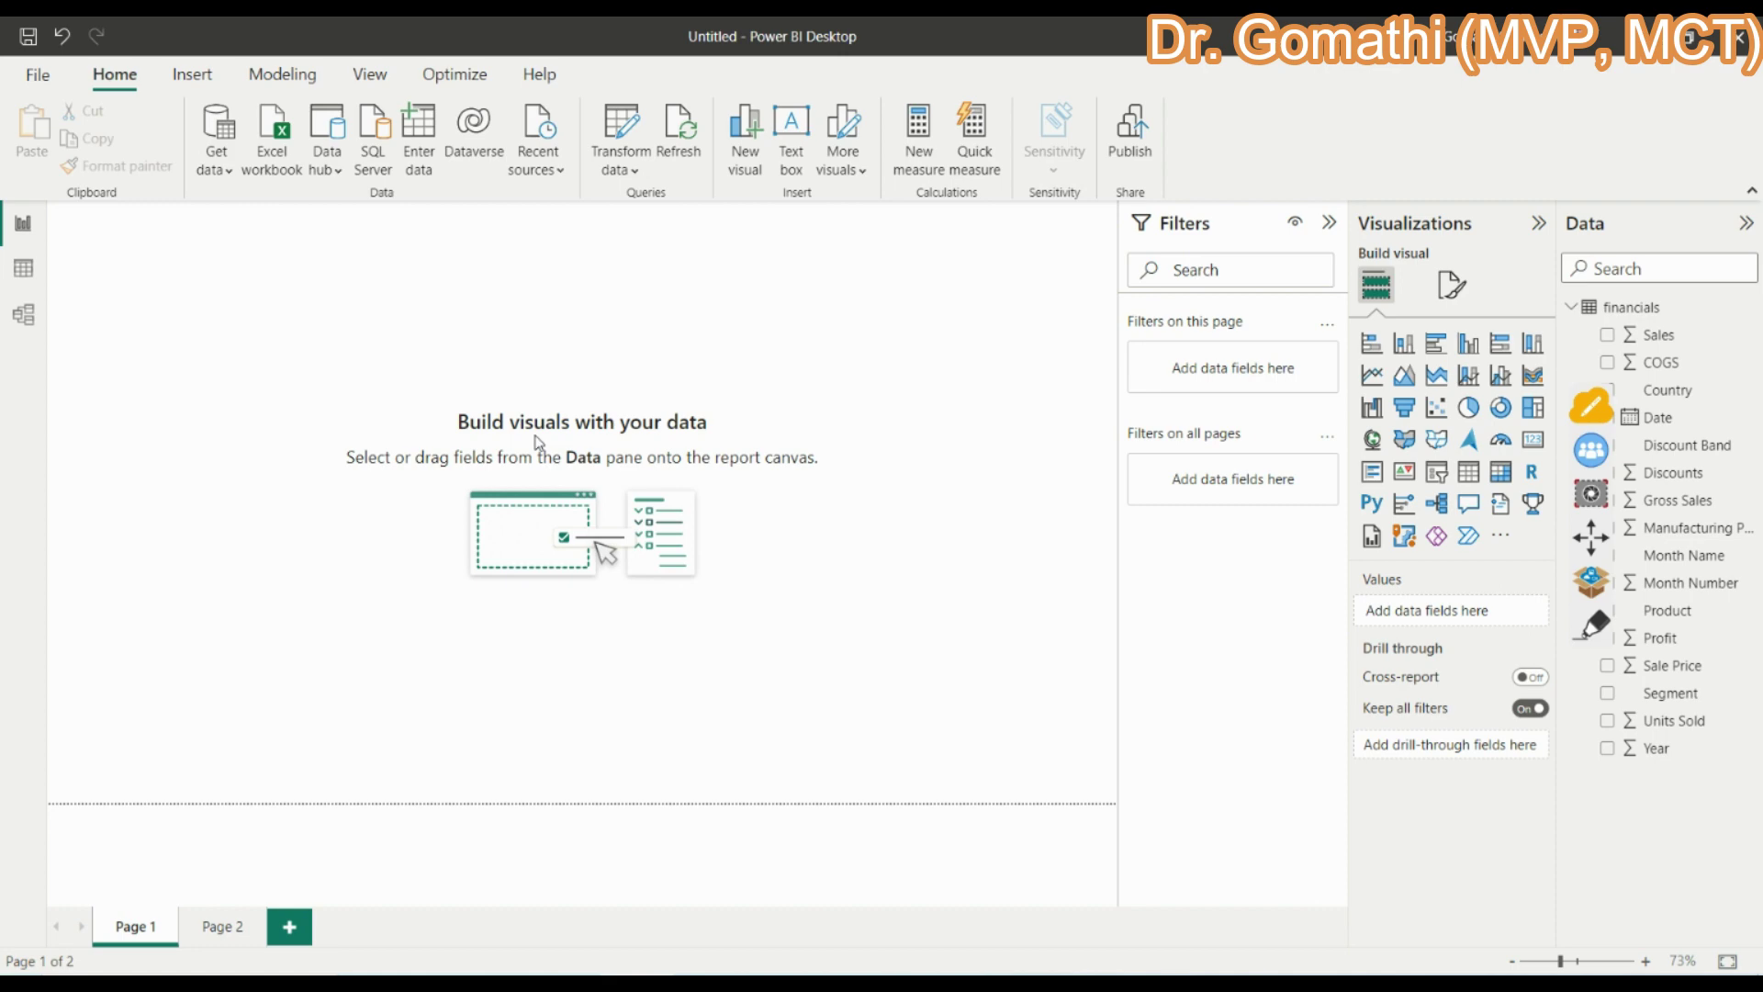
- Open the Options dialog from the report's options and settings
{"action": "left_click", "coordinate": [37, 74]}
{"action": "key", "text": "Escape"}
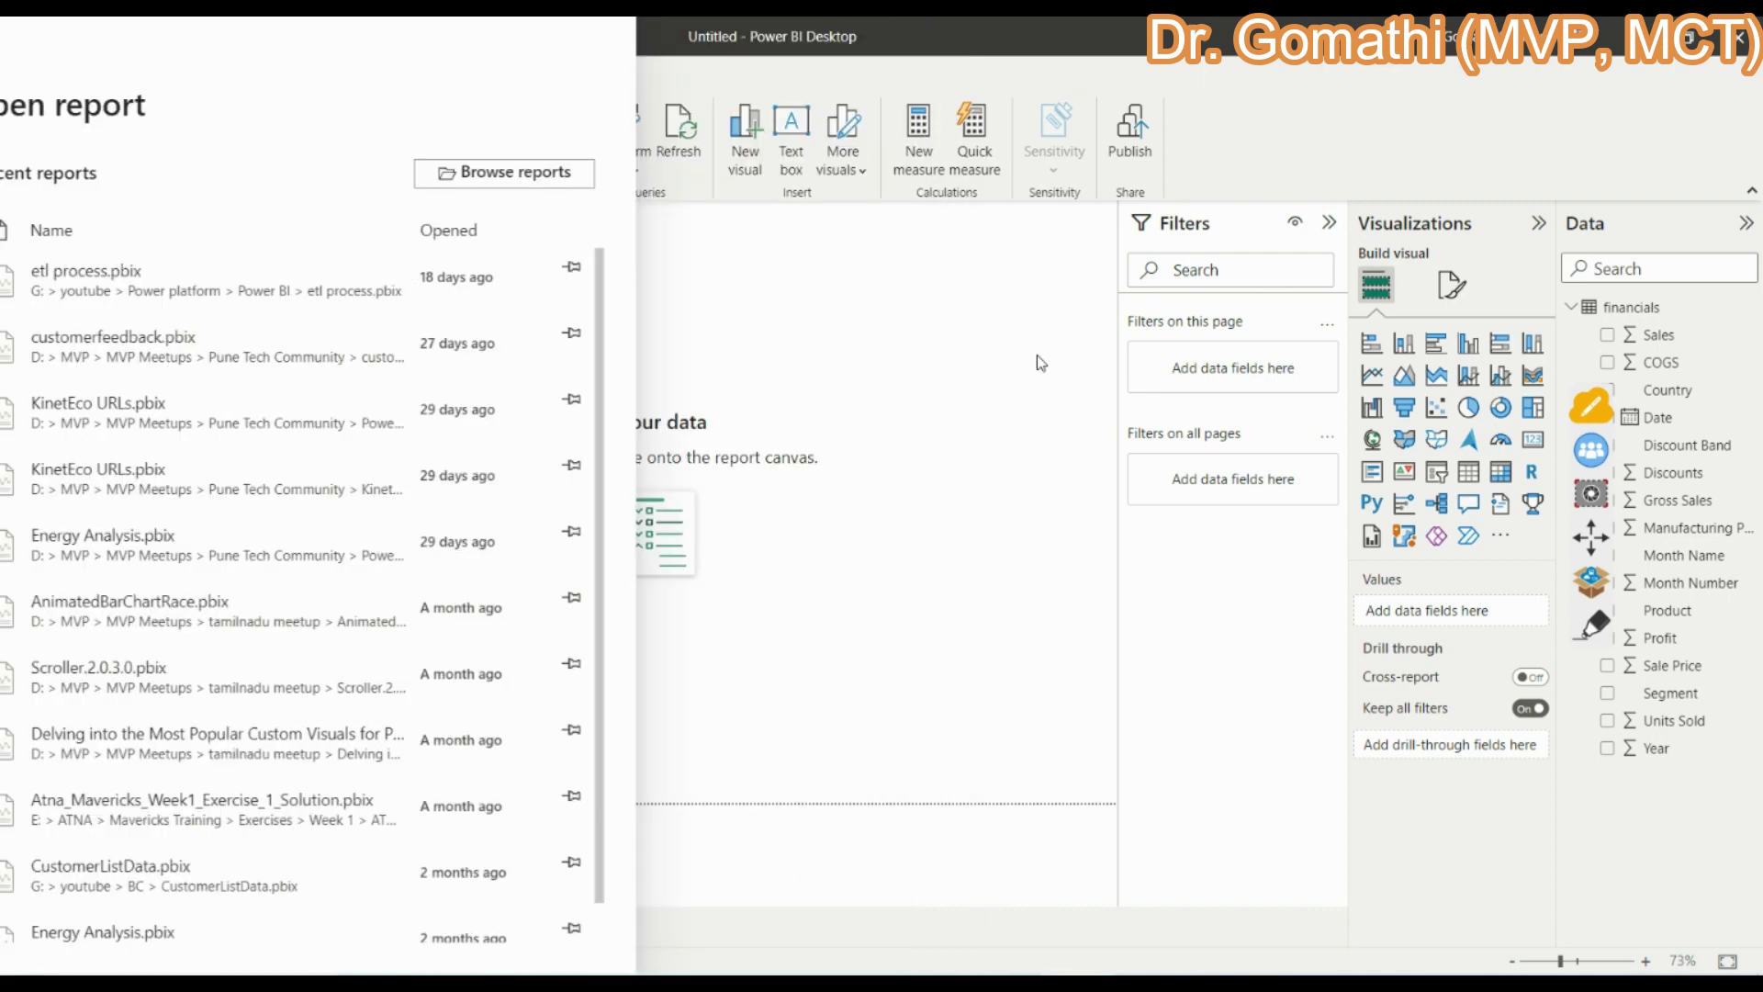
{"action": "left_click", "coordinate": [33, 75]}
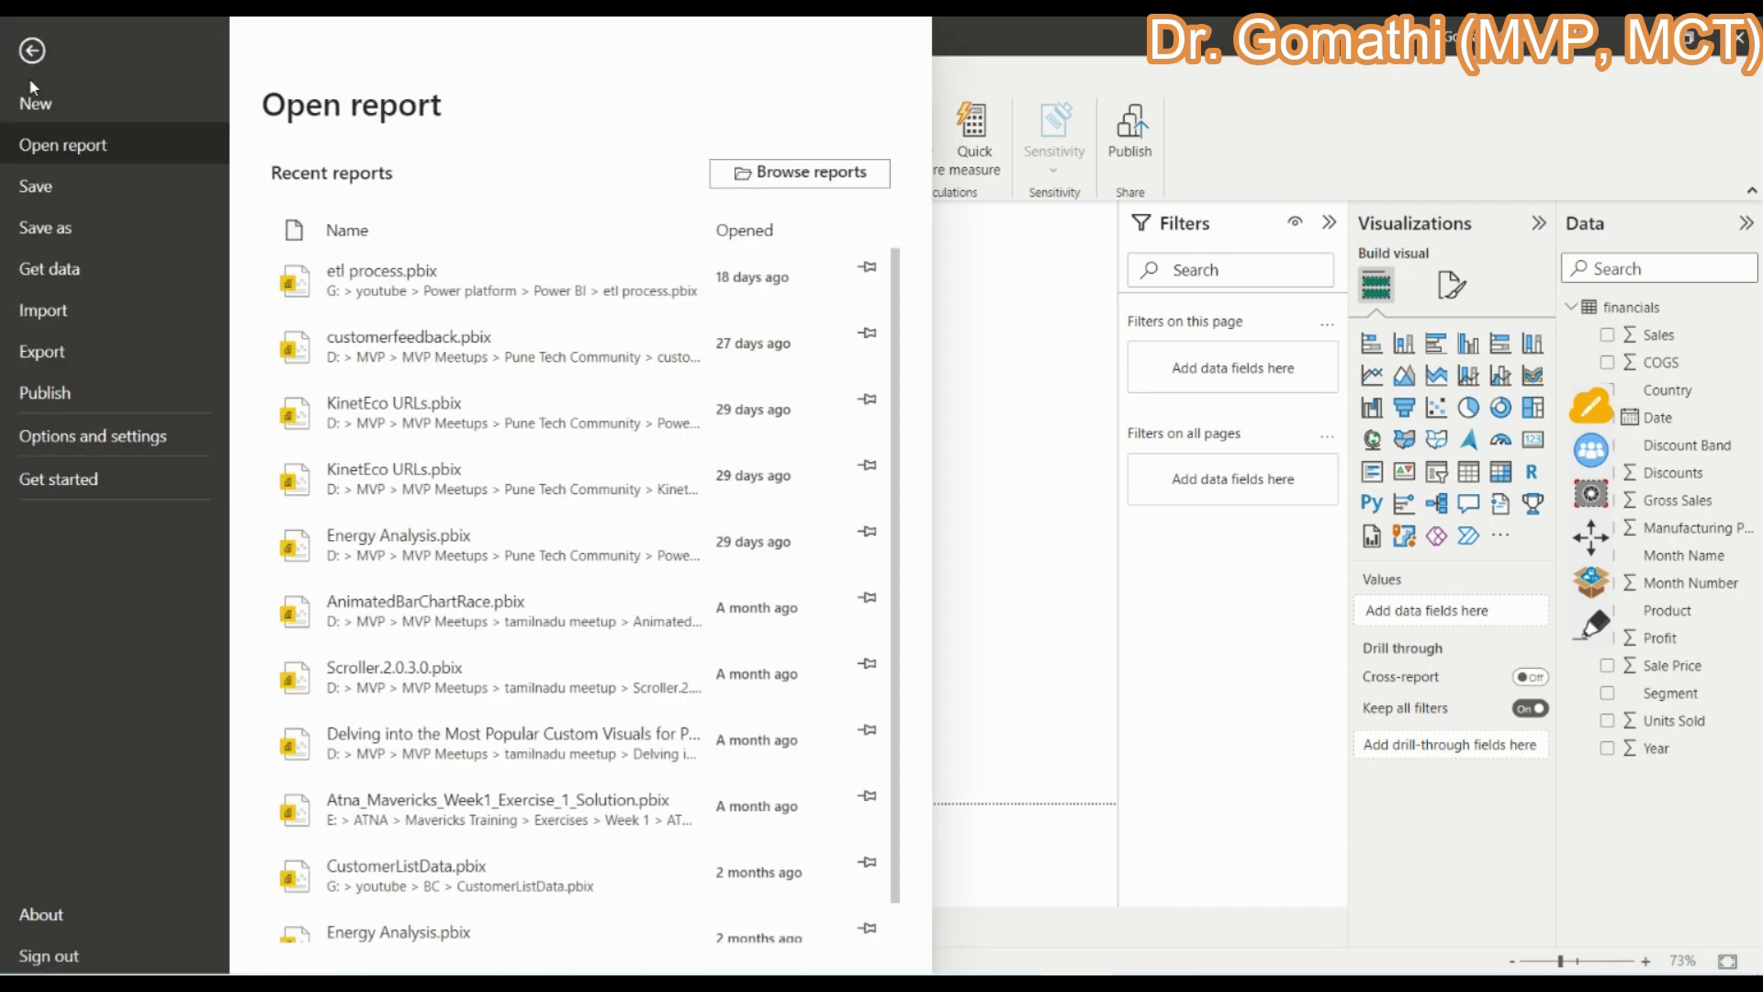
{"action": "left_click", "coordinate": [84, 439]}
{"action": "left_click", "coordinate": [338, 191]}
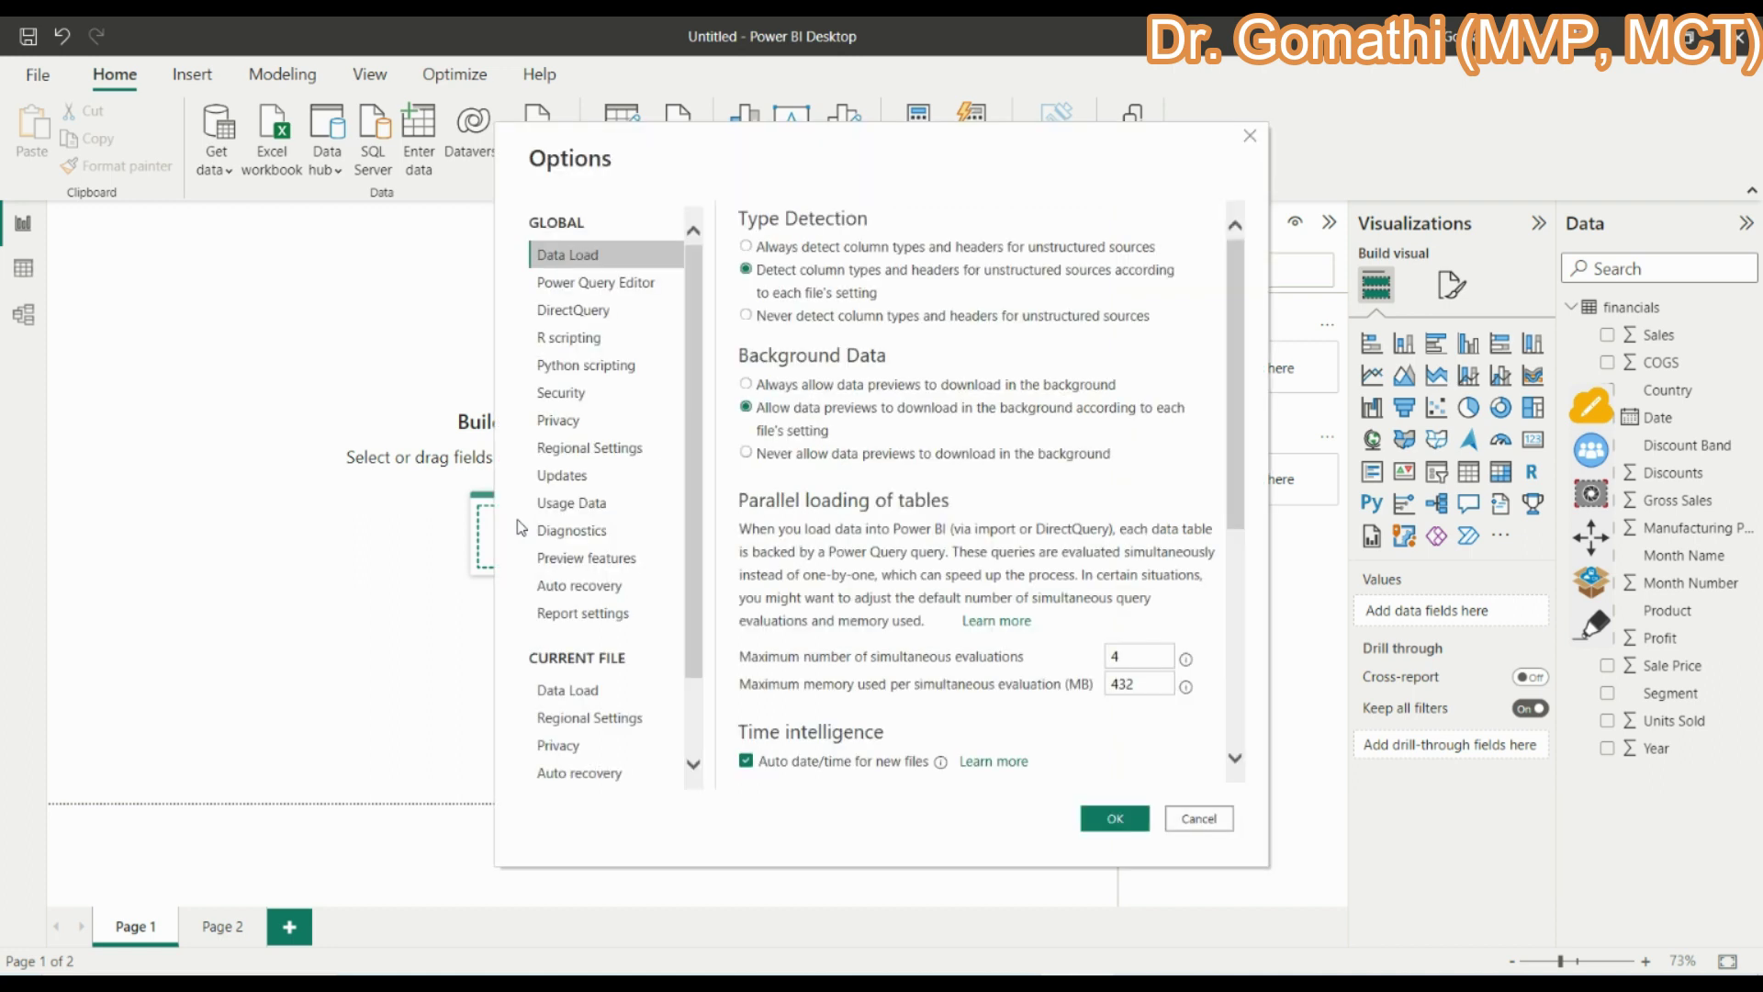
- Circle the Preview features category in red with the annotation pen, and erase the marking
{"action": "left_click", "coordinate": [1591, 628]}
{"action": "mouse_move", "coordinate": [648, 577]}
{"action": "left_mouse_down"}
{"action": "mouse_move", "coordinate": [645, 549]}
{"action": "mouse_move", "coordinate": [531, 529]}
{"action": "mouse_move", "coordinate": [608, 588]}
{"action": "left_mouse_up"}
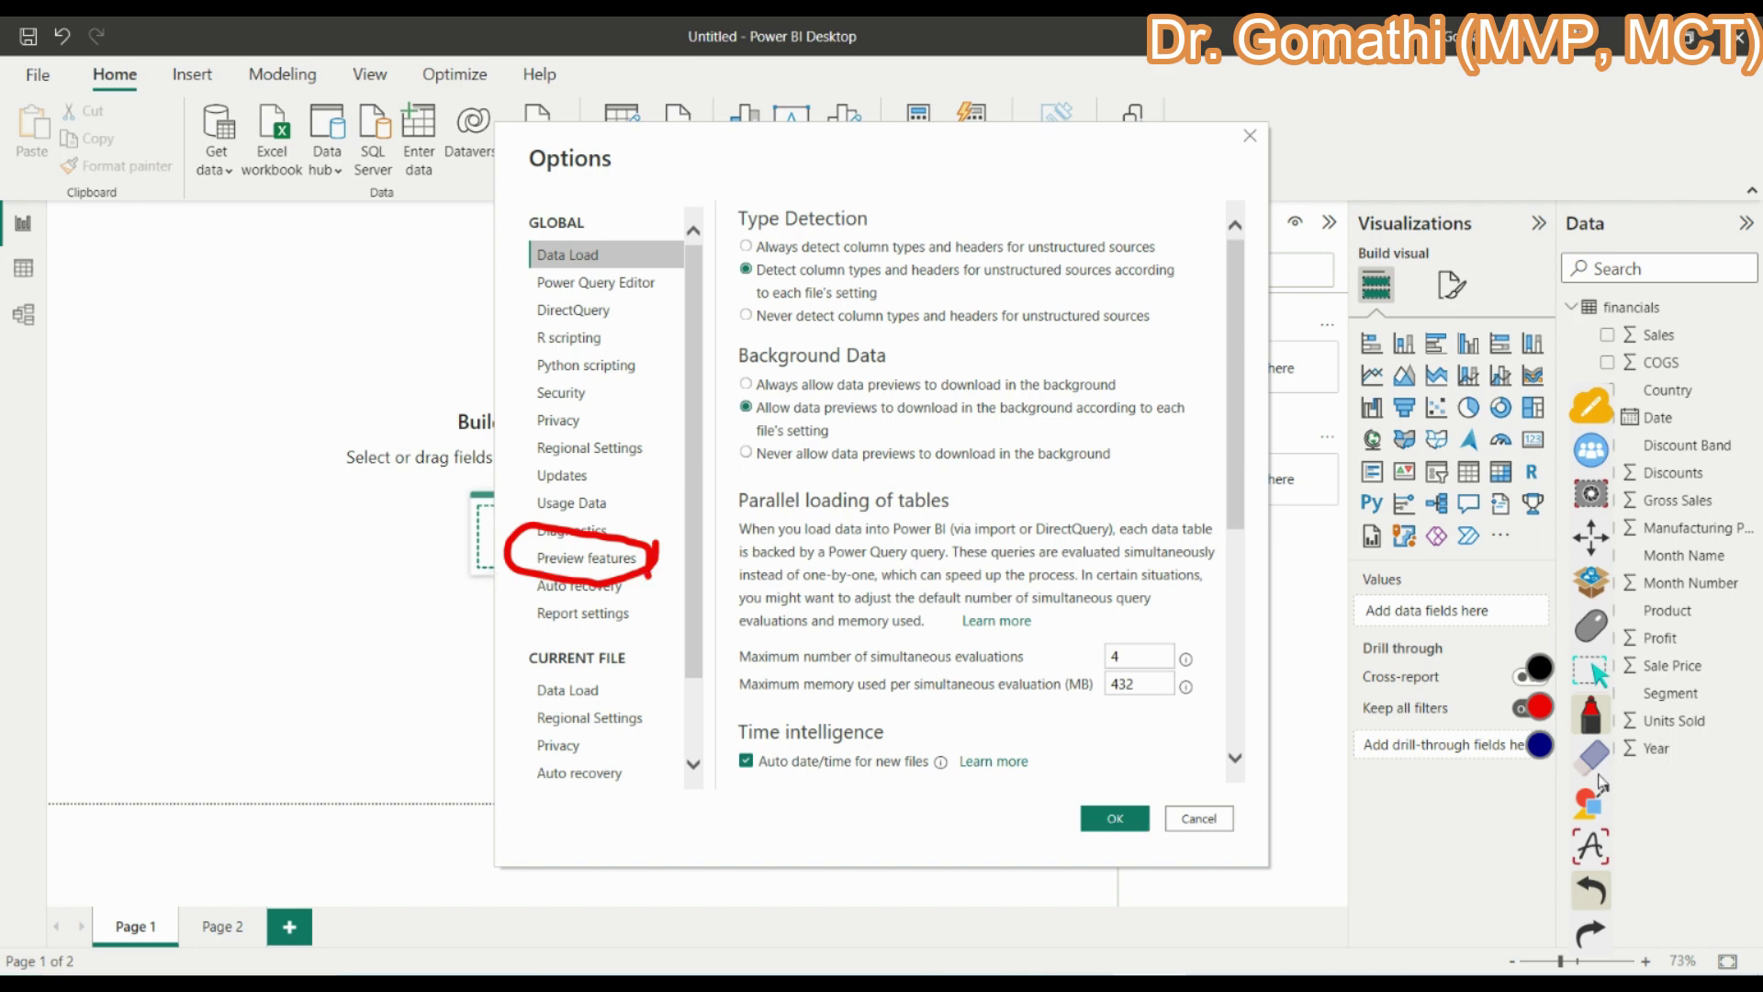
{"action": "left_click", "coordinate": [1595, 771]}
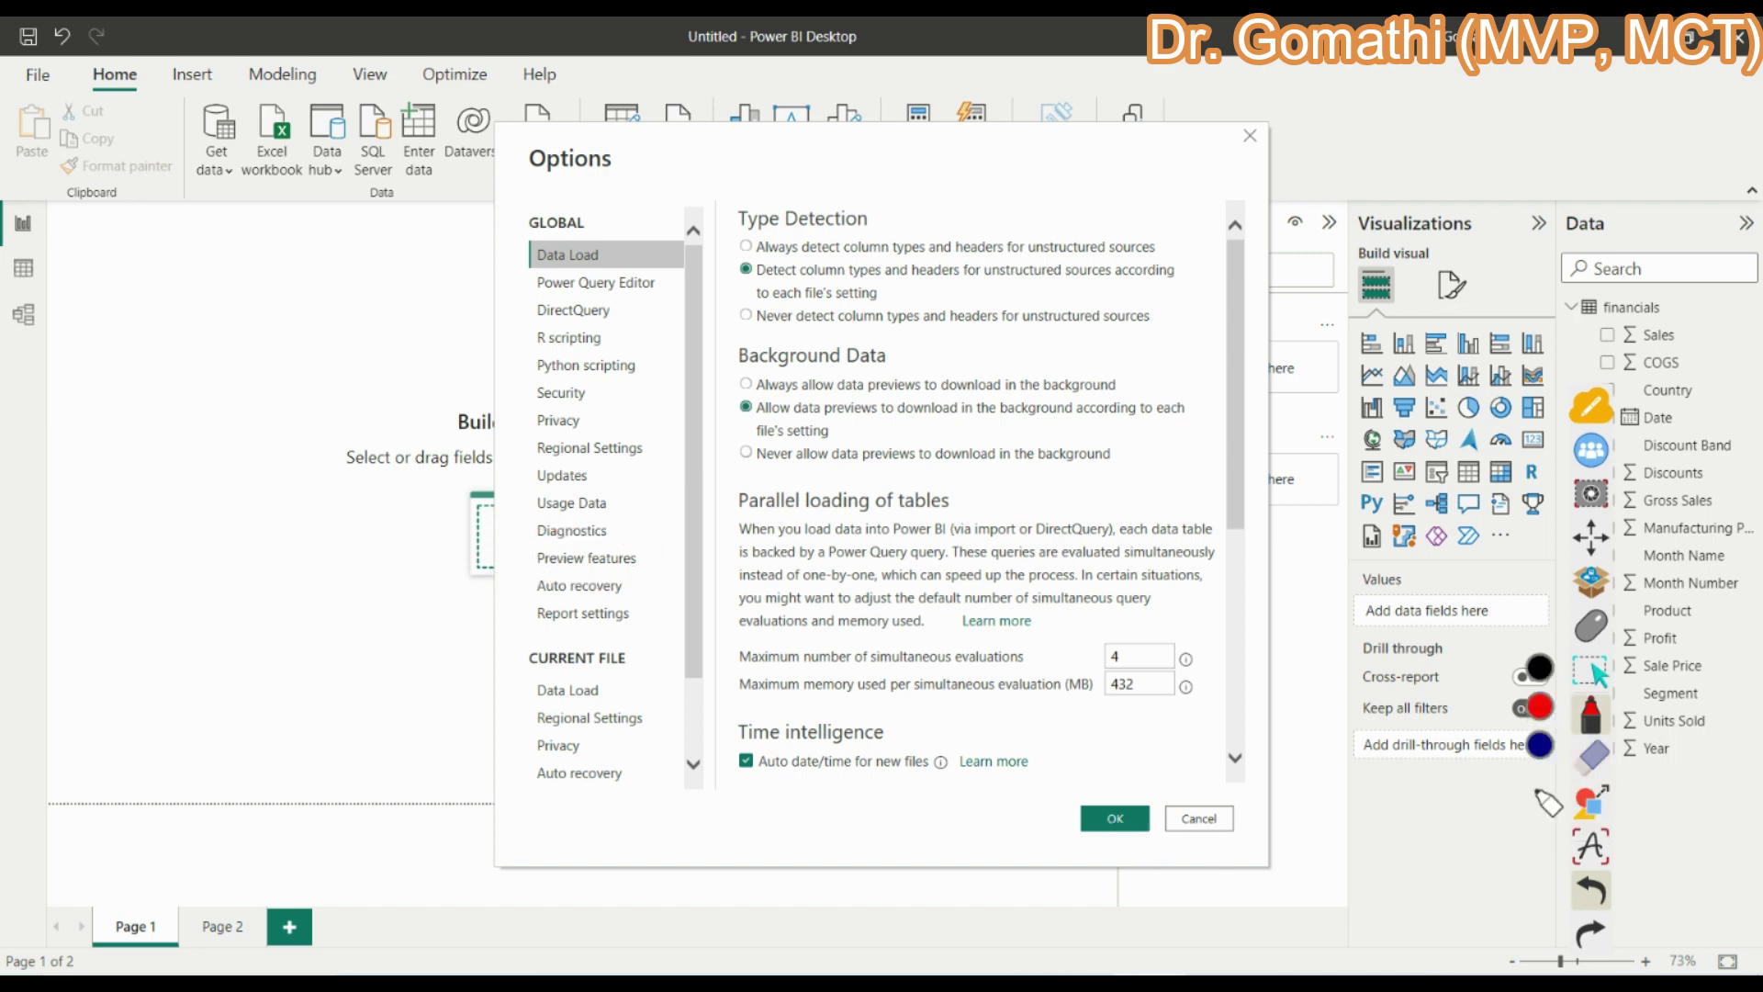
{"action": "mouse_move", "coordinate": [608, 551]}
{"action": "left_mouse_down"}
{"action": "mouse_move", "coordinate": [587, 586]}
{"action": "mouse_move", "coordinate": [627, 553]}
{"action": "left_mouse_up"}
{"action": "left_click", "coordinate": [1595, 756]}
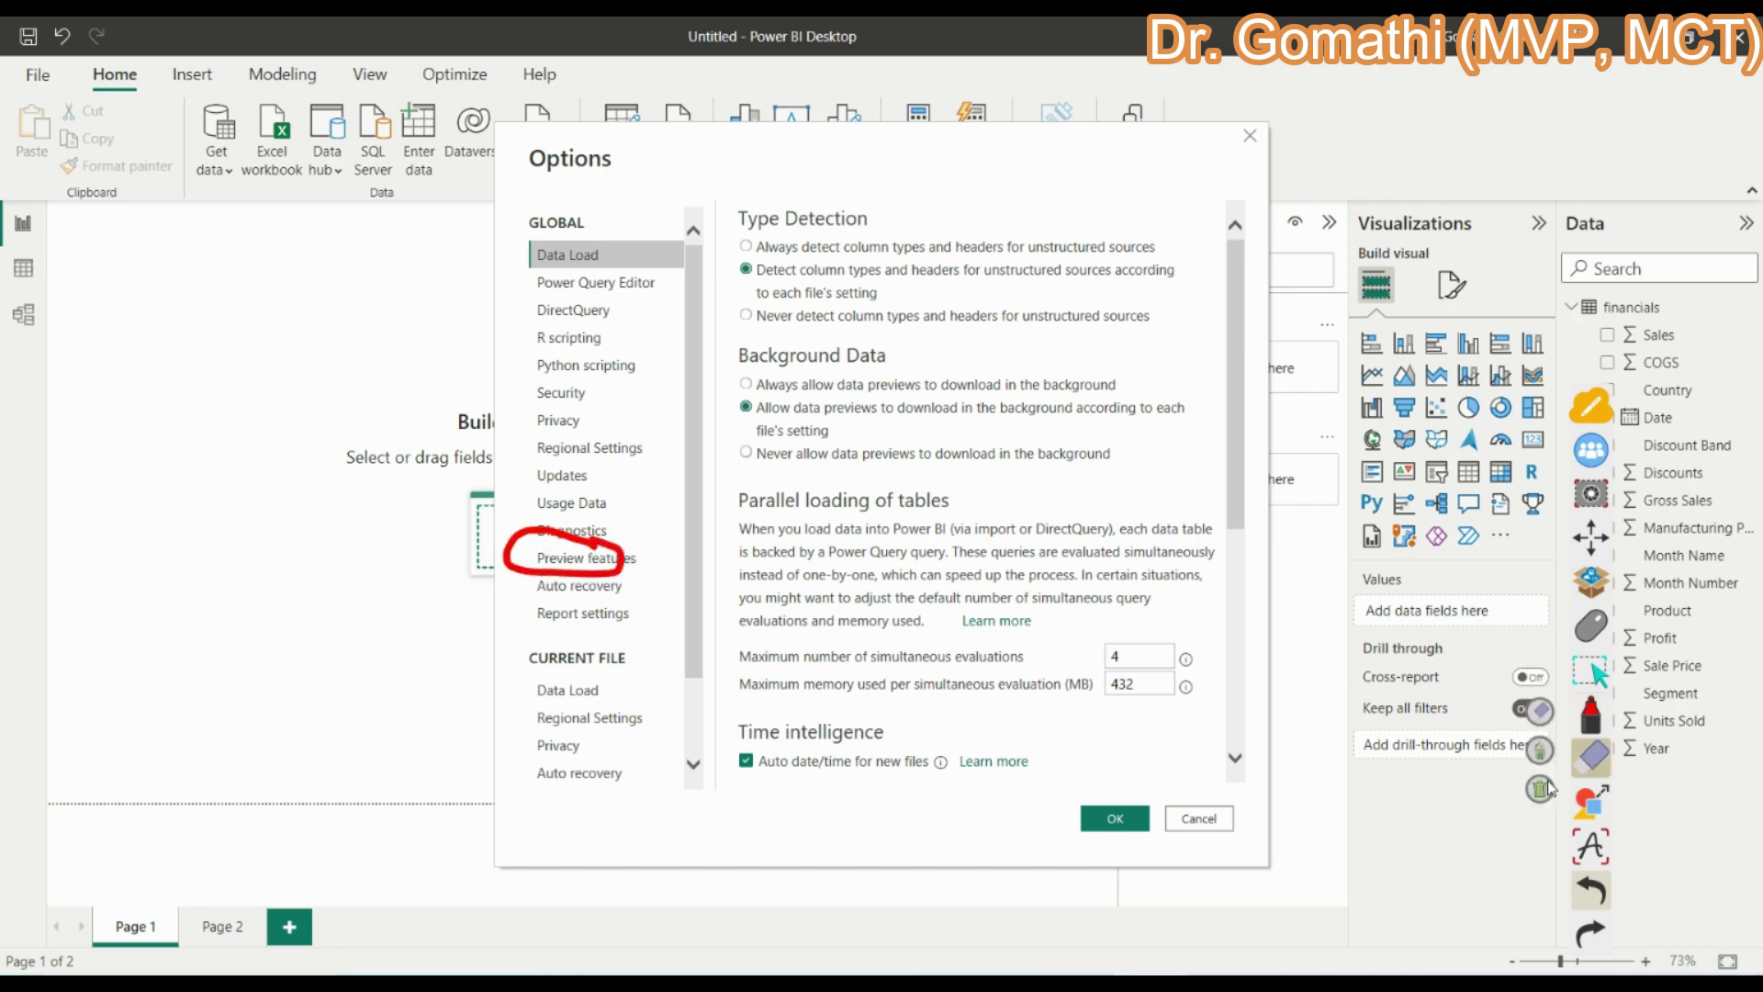
- Review the list of preview features, temporarily mark On-object interaction in red, and close the options without changing anything
{"action": "left_click", "coordinate": [578, 557]}
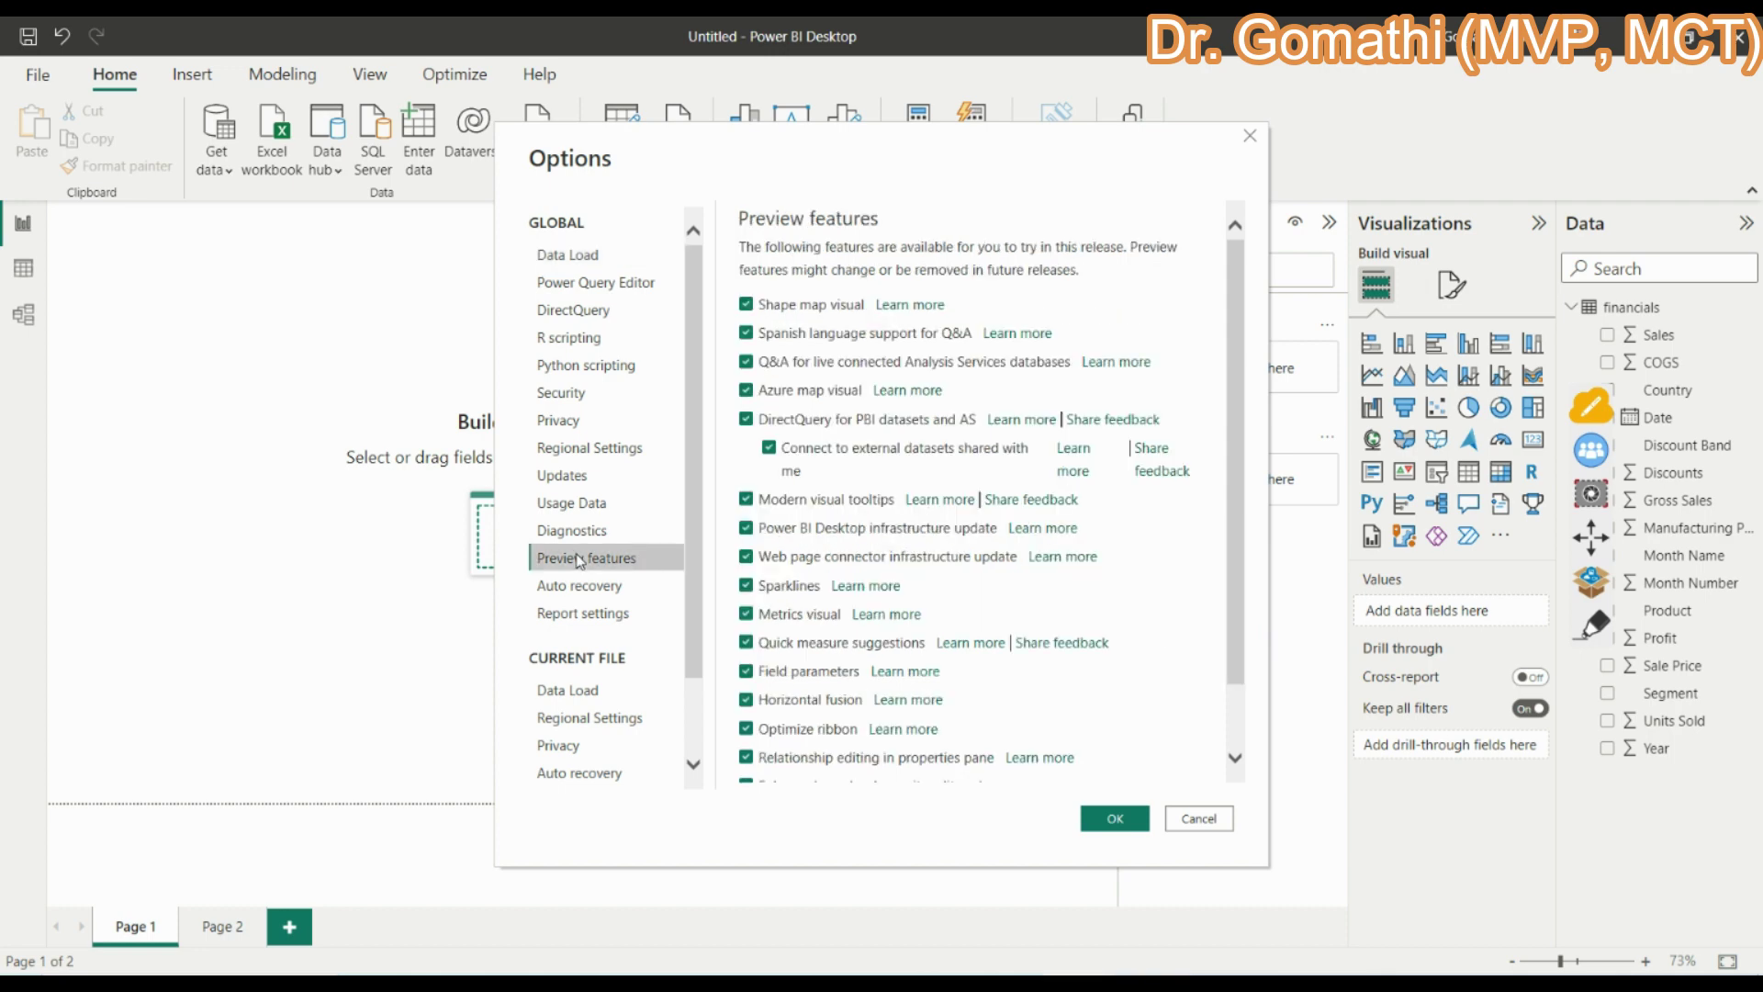
{"action": "scroll", "coordinate": [1082, 533], "scroll_direction": "down", "scroll_amount": 2}
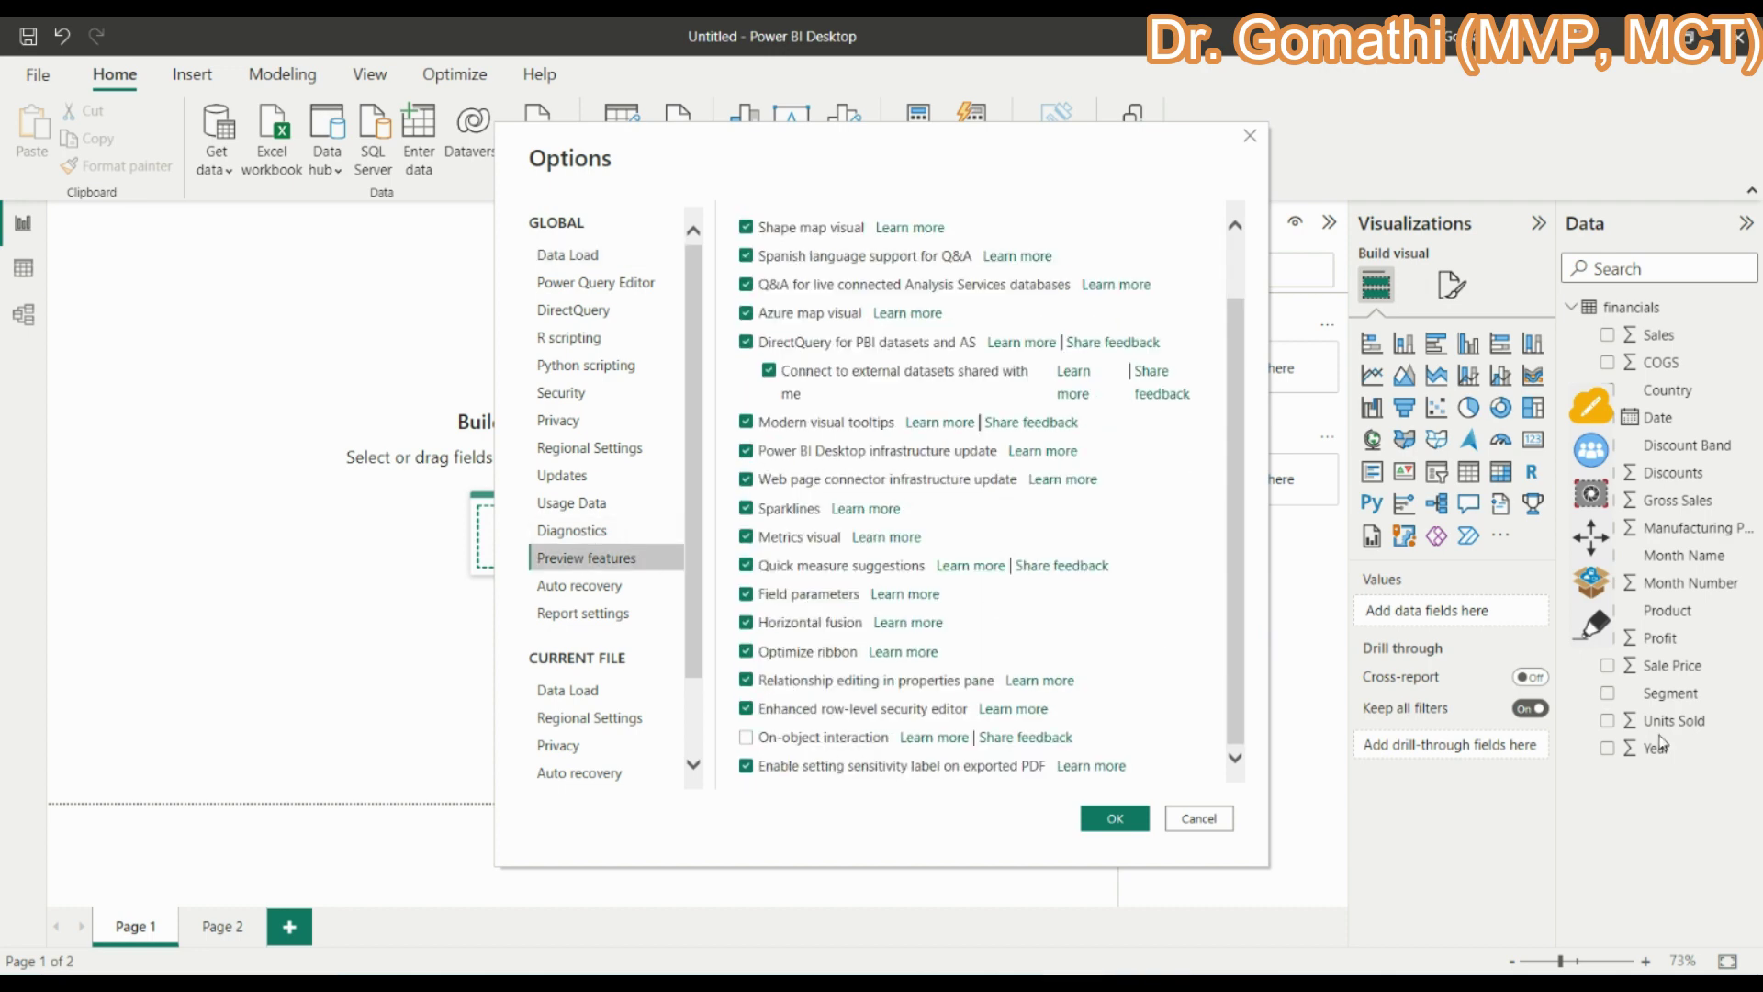
{"action": "left_click", "coordinate": [1595, 627]}
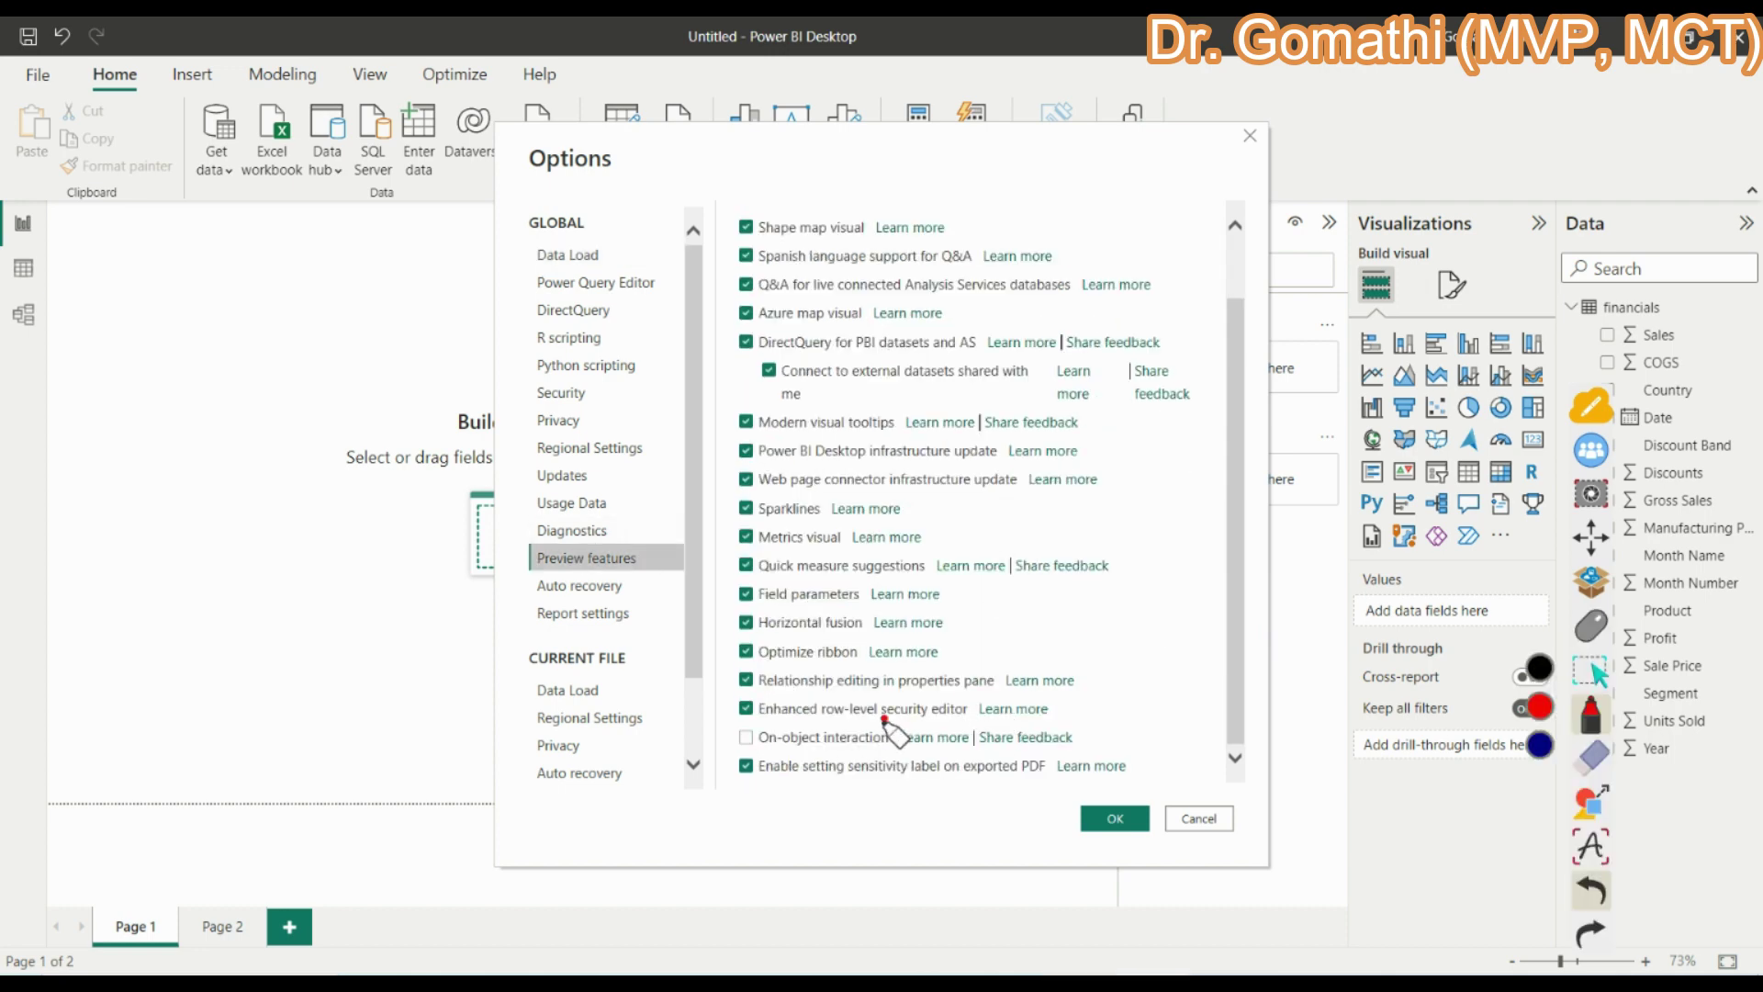
{"action": "mouse_move", "coordinate": [884, 719]}
{"action": "left_mouse_down"}
{"action": "mouse_move", "coordinate": [735, 776]}
{"action": "mouse_move", "coordinate": [1092, 788]}
{"action": "mouse_move", "coordinate": [739, 686]}
{"action": "left_mouse_up"}
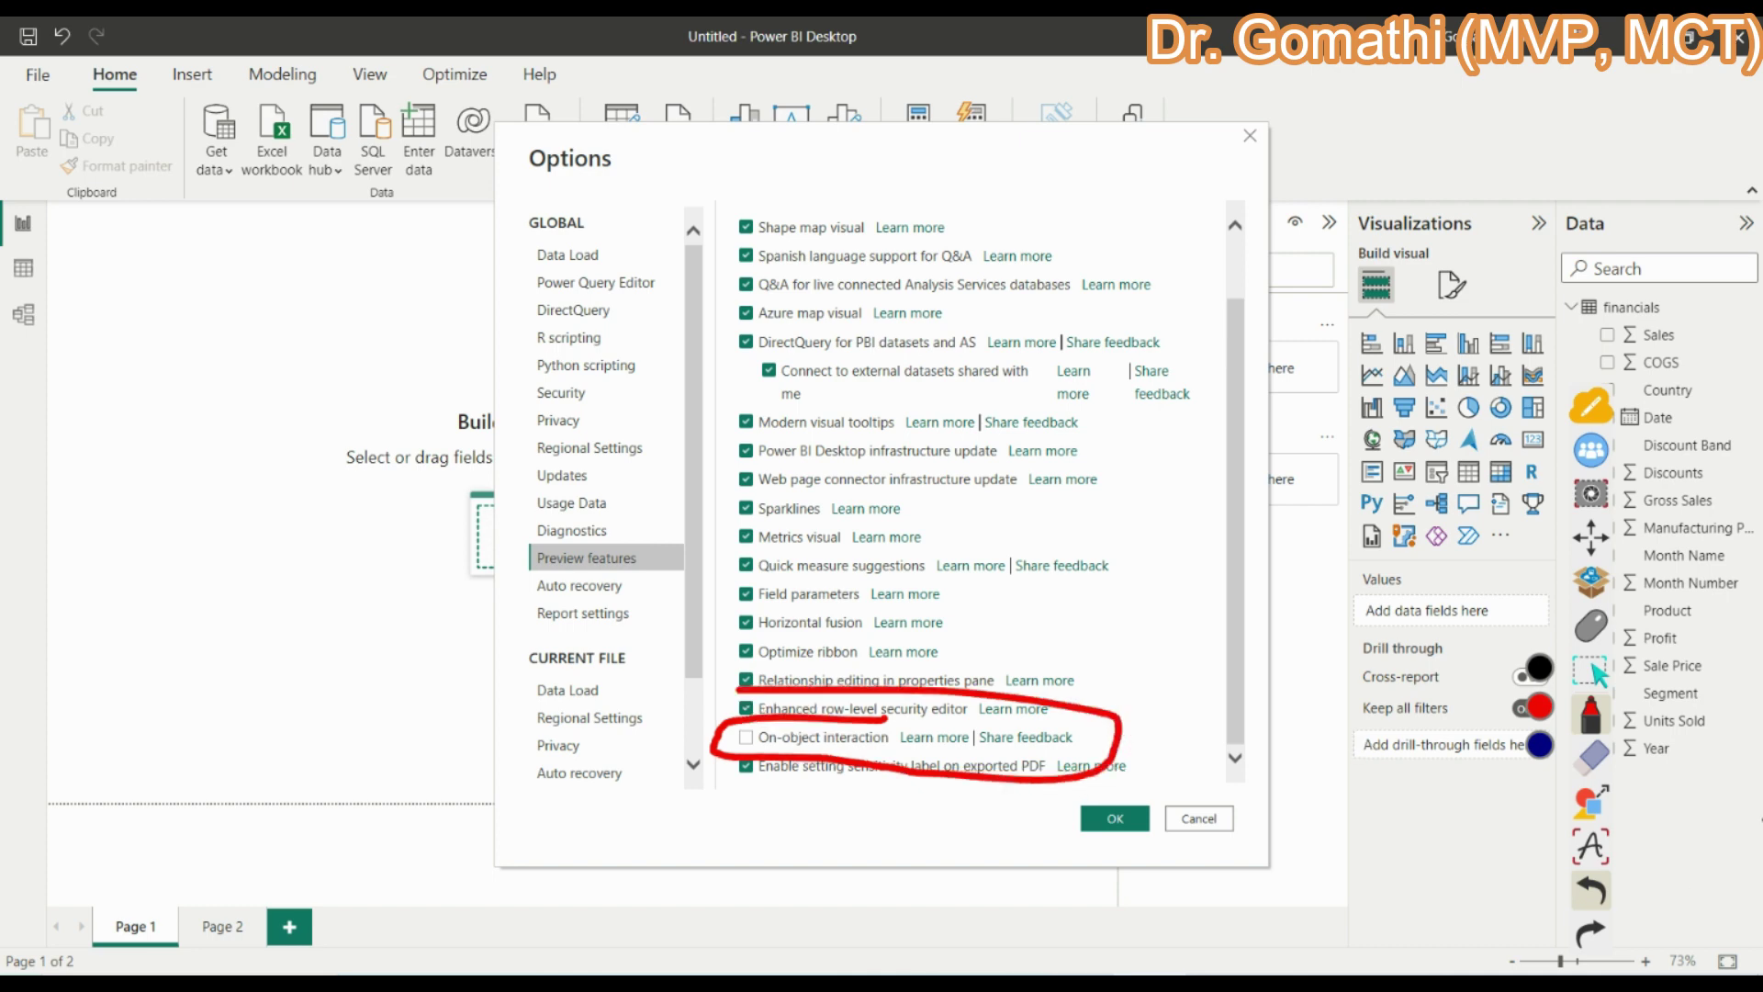
{"action": "double_click", "coordinate": [1593, 755]}
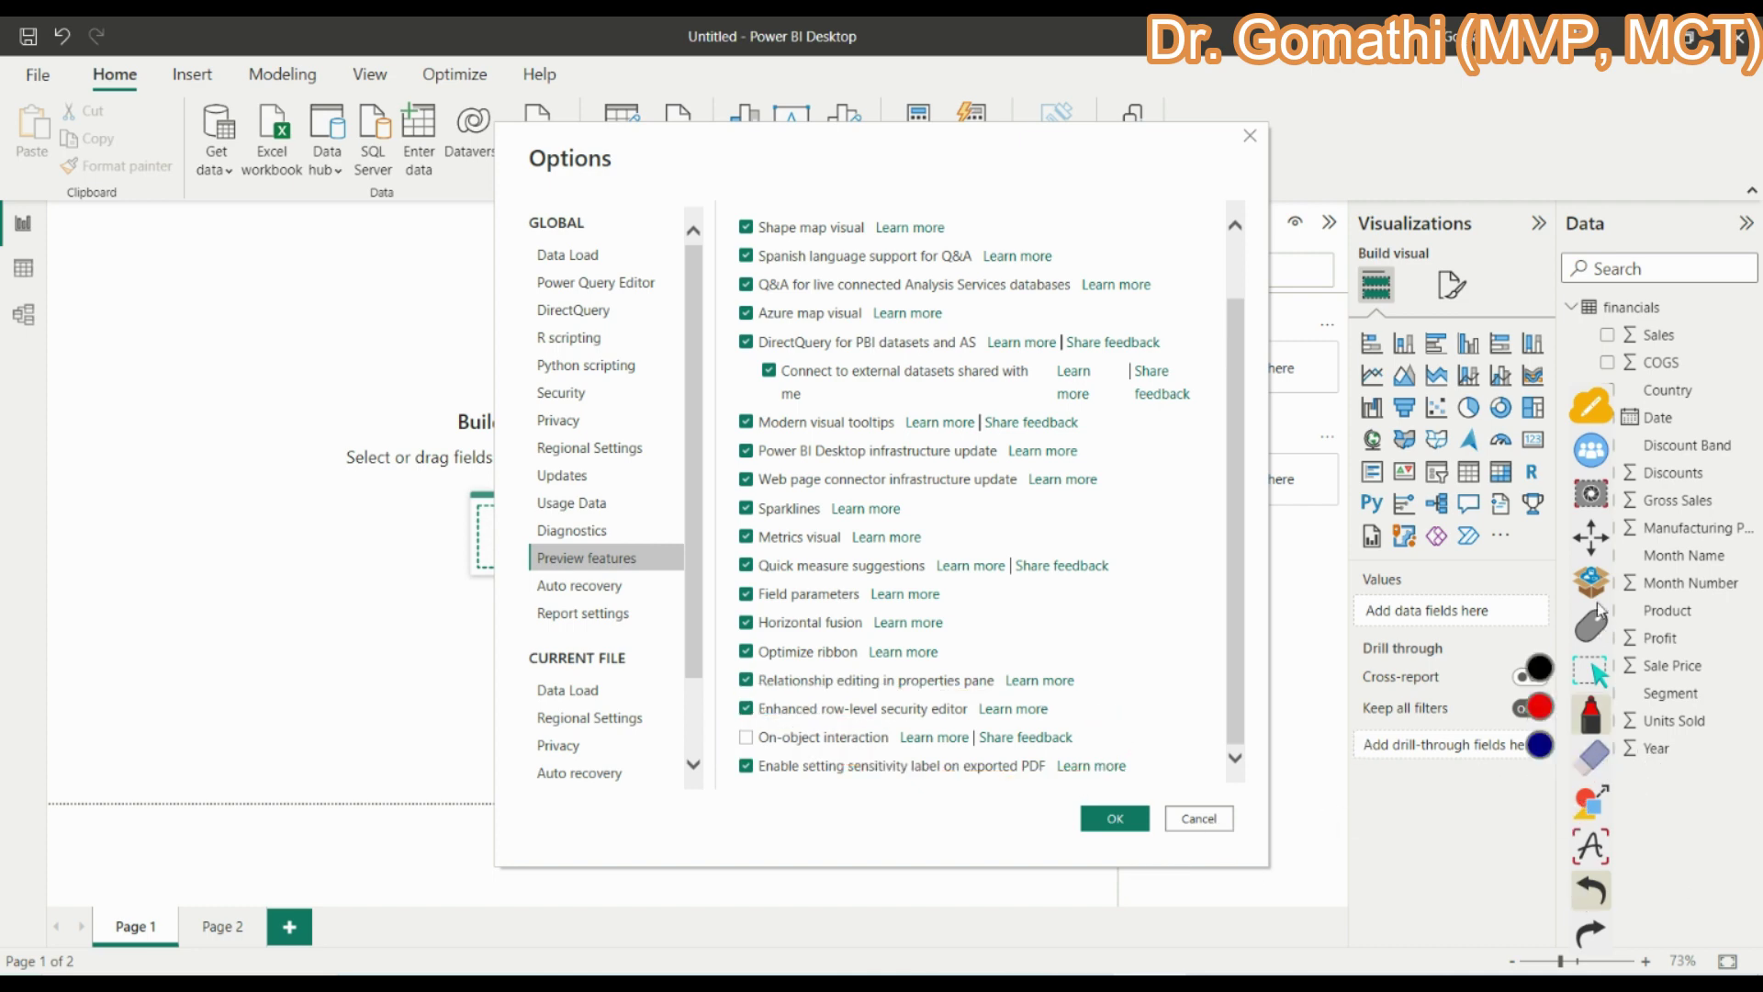
{"action": "left_click", "coordinate": [1595, 638]}
{"action": "left_click", "coordinate": [1194, 820]}
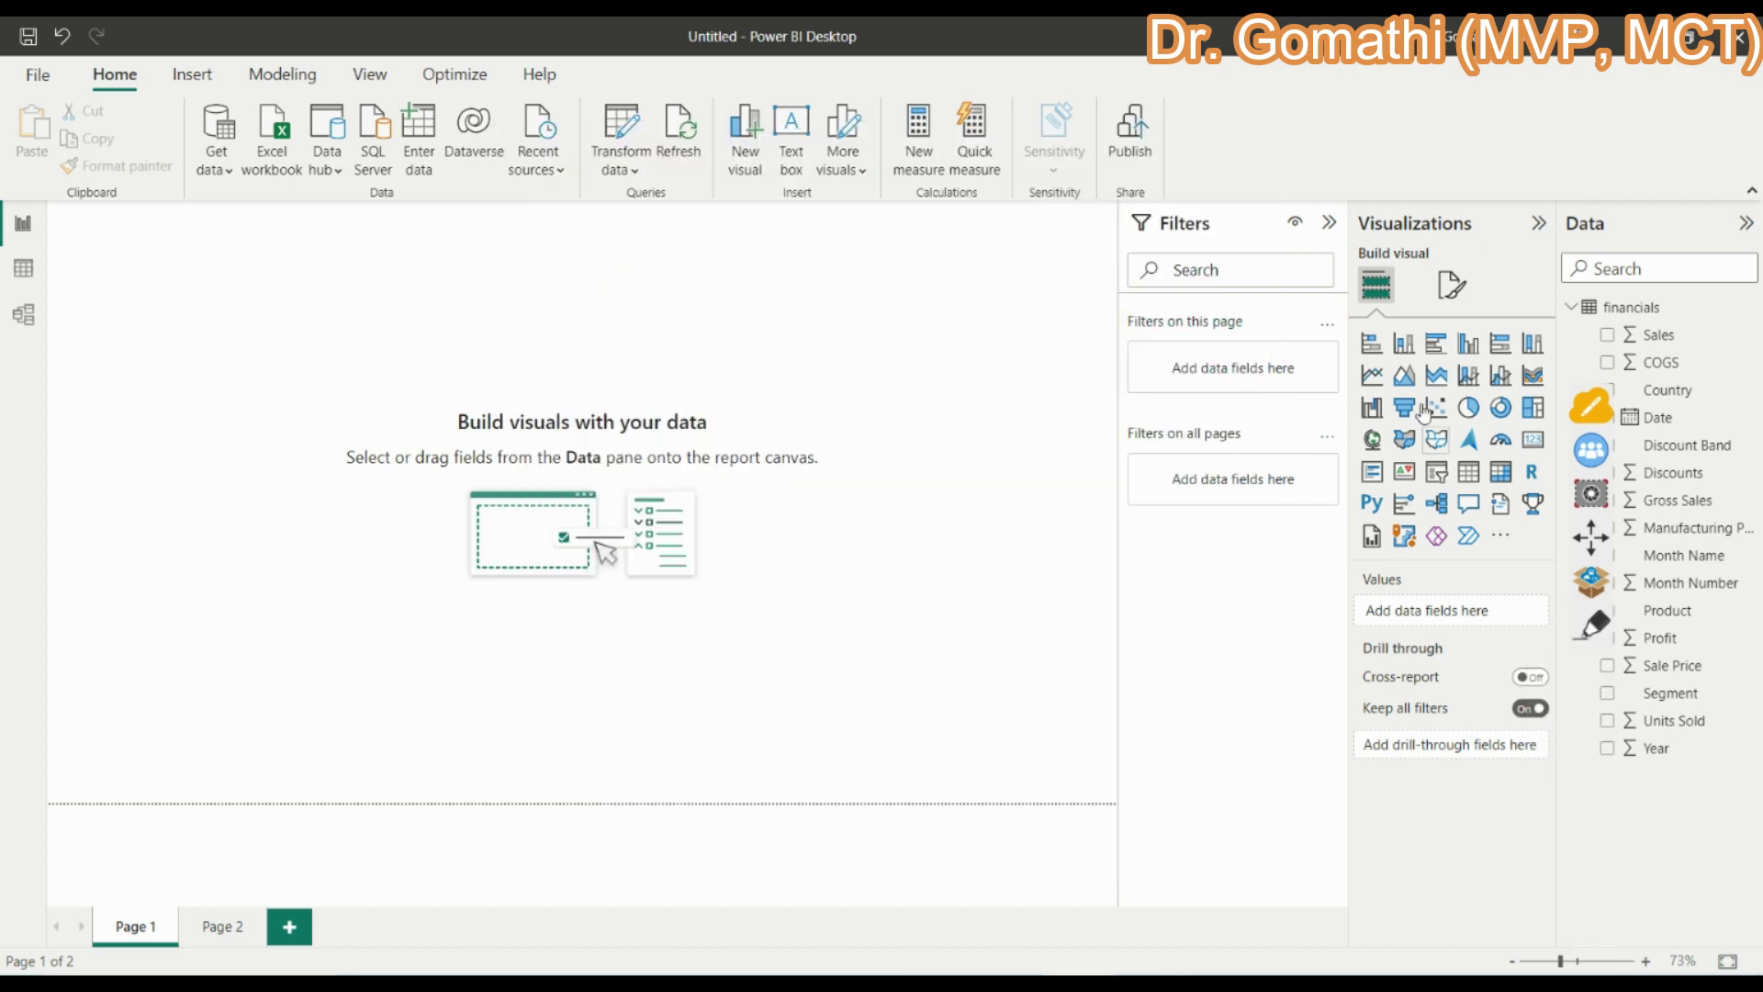
- Add a stacked bar chart of Sales by Product from the financials table to Page 1, and enlarge it
{"action": "left_click", "coordinate": [1371, 344]}
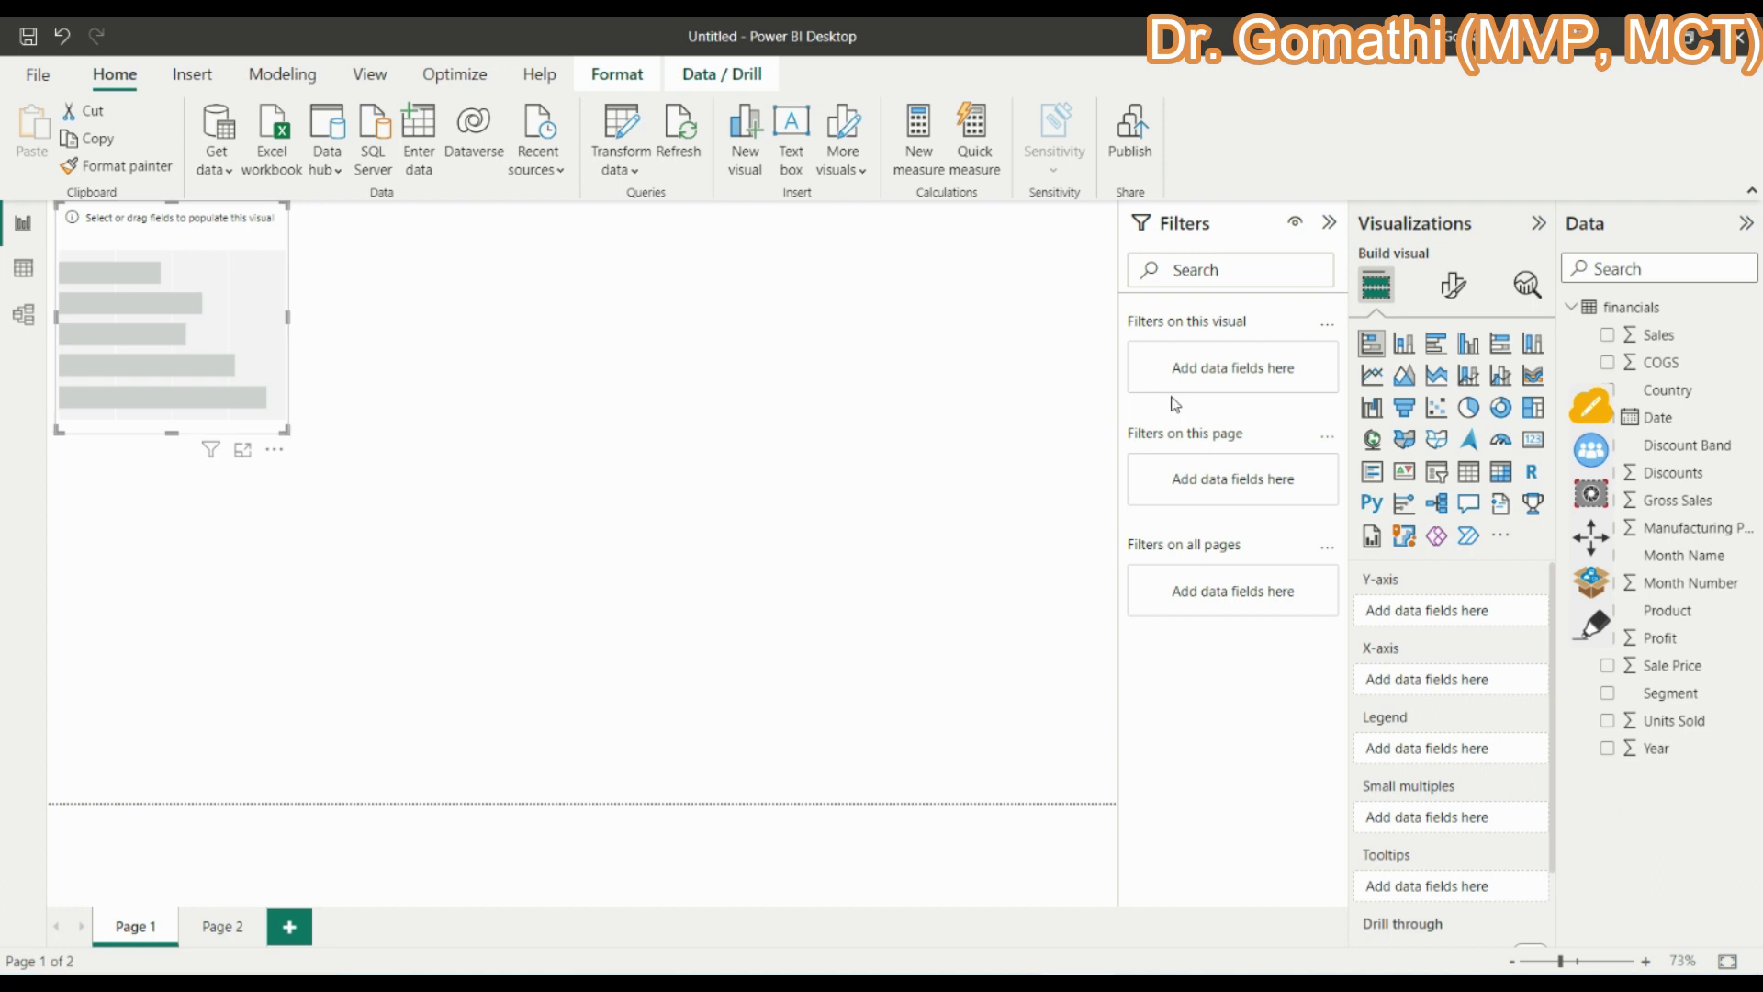
{"action": "left_click", "coordinate": [1607, 334]}
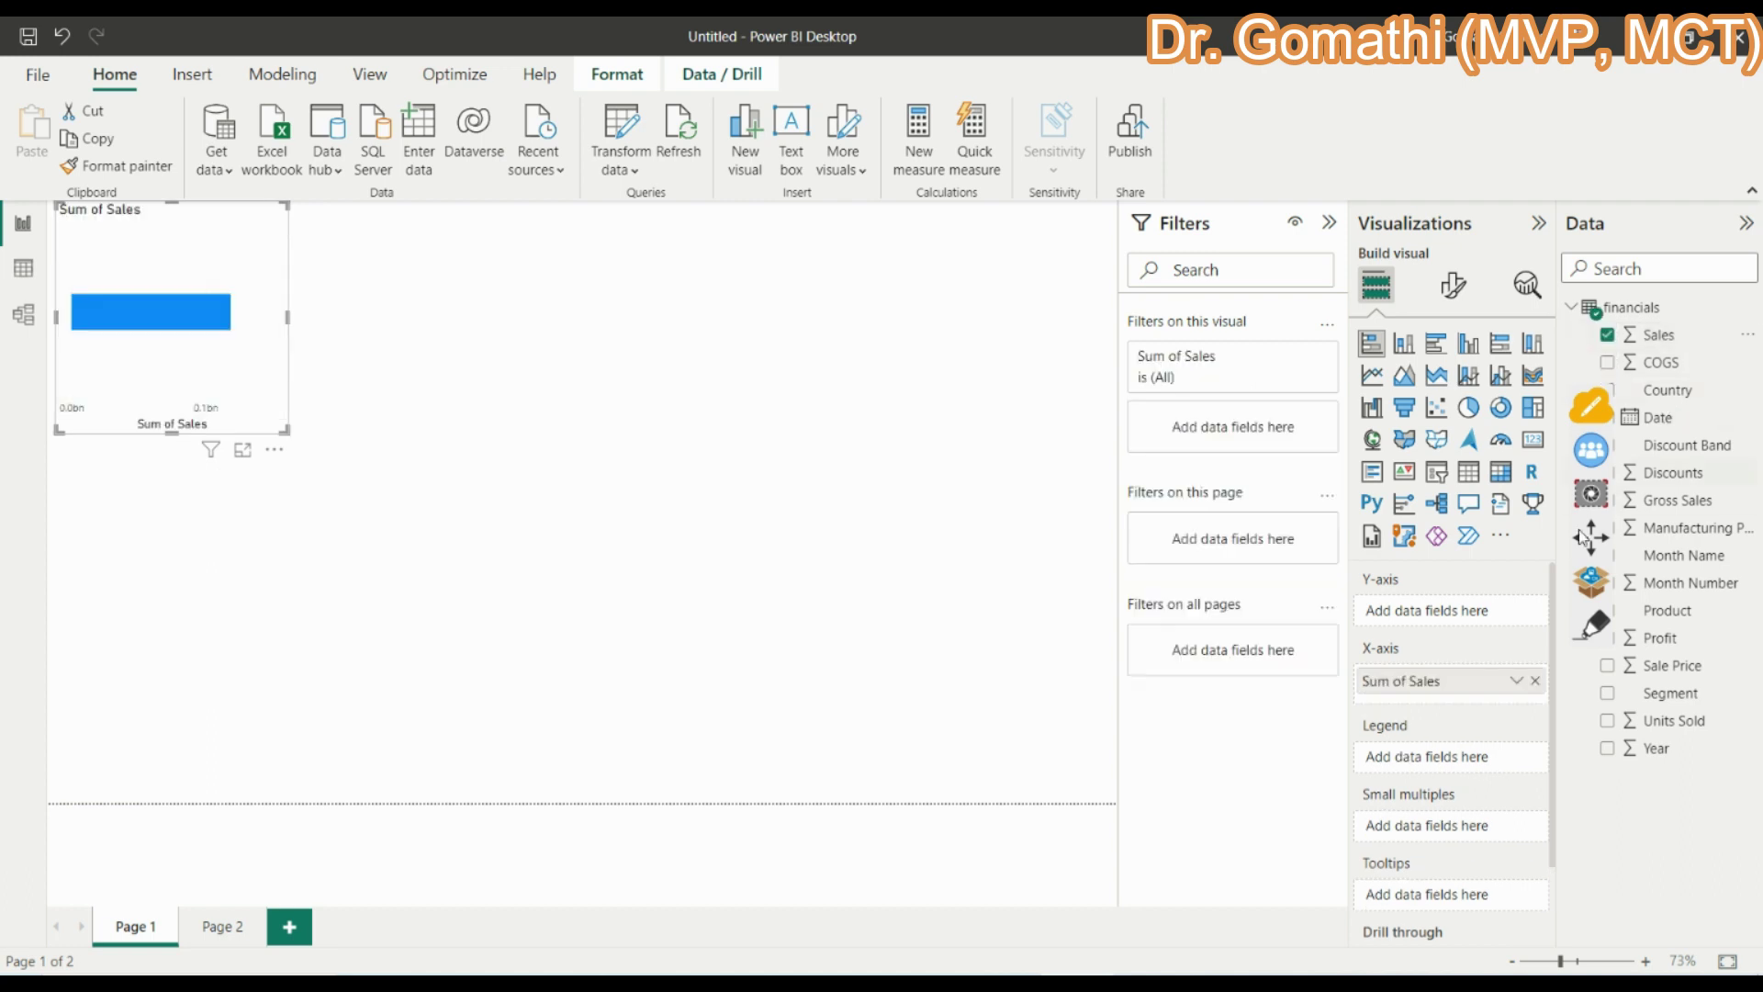
{"action": "left_click", "coordinate": [1643, 617]}
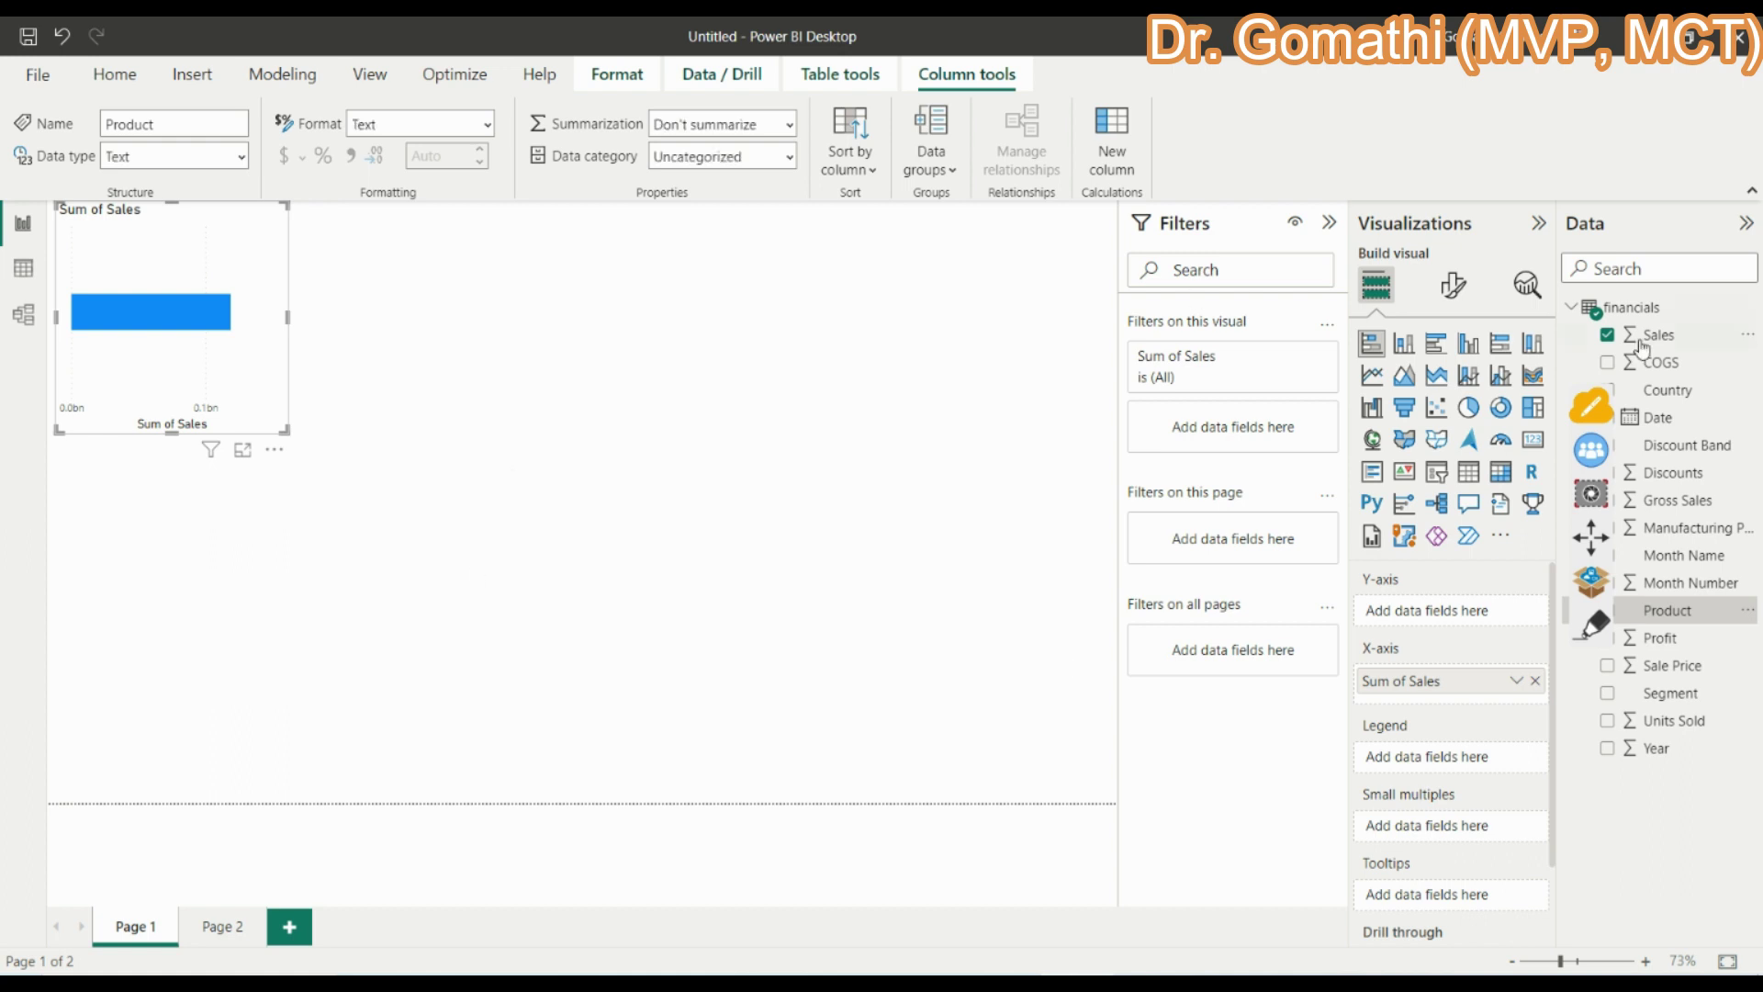
{"action": "left_click_drag", "start_coordinate": [1592, 533], "coordinate": [1424, 551]}
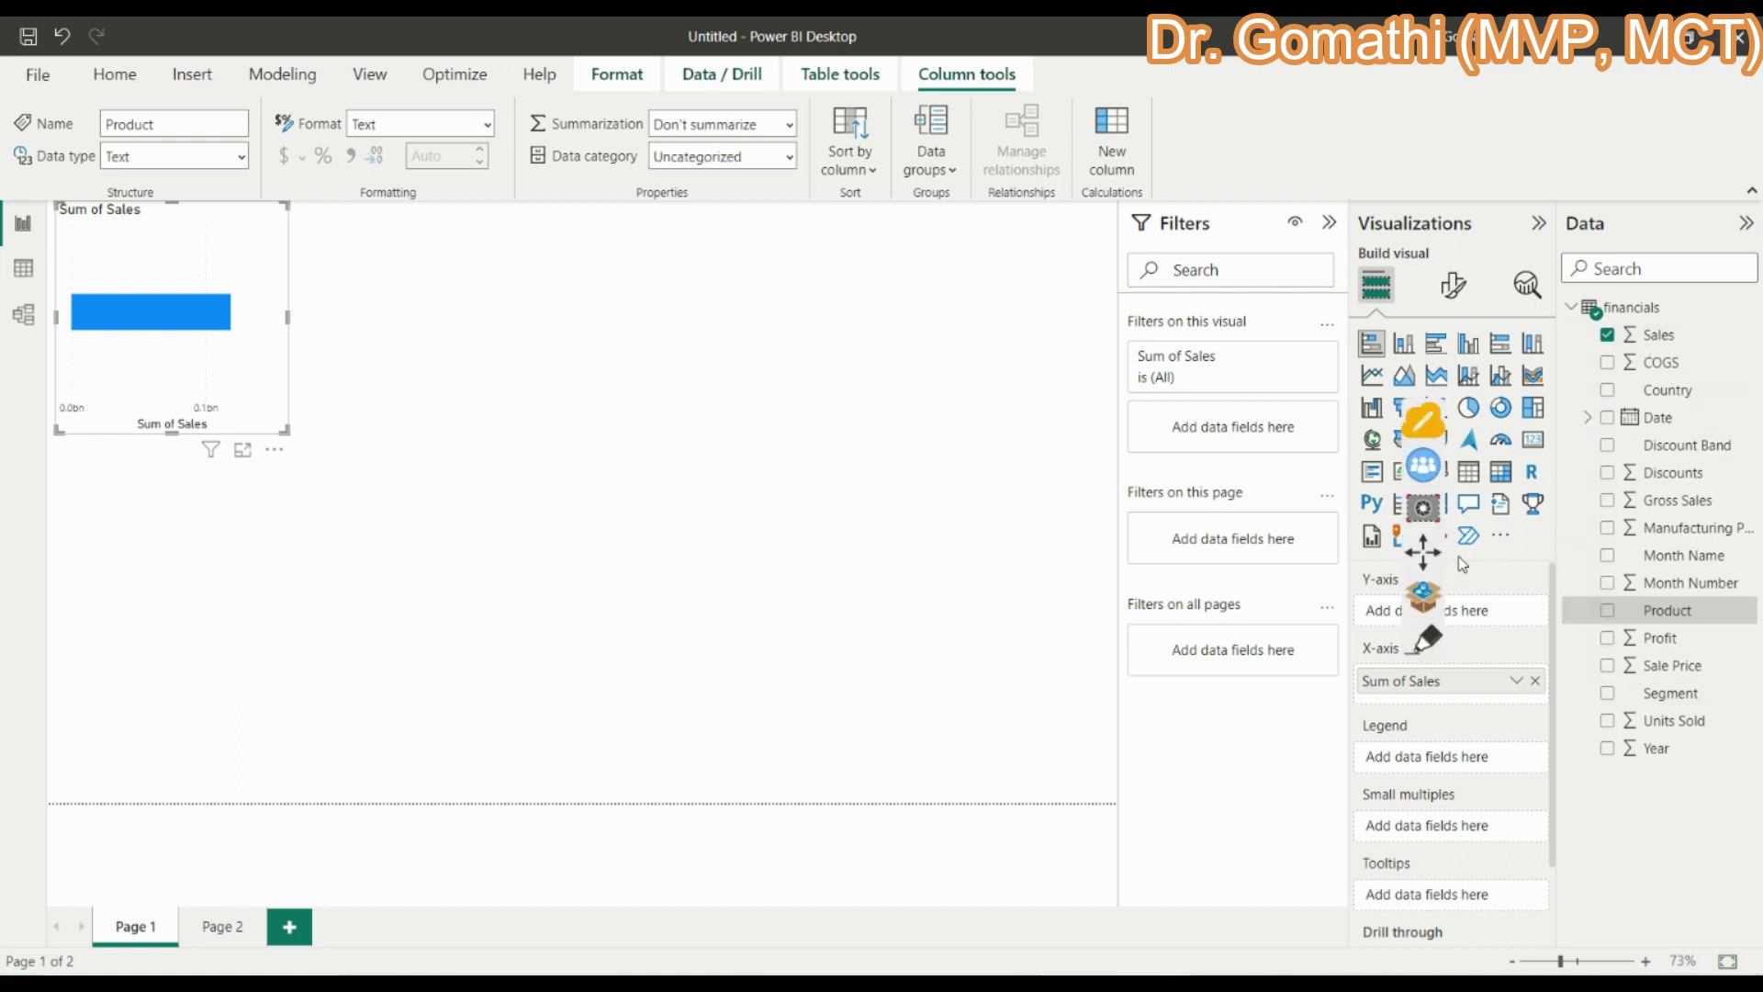
{"action": "left_click", "coordinate": [1607, 611]}
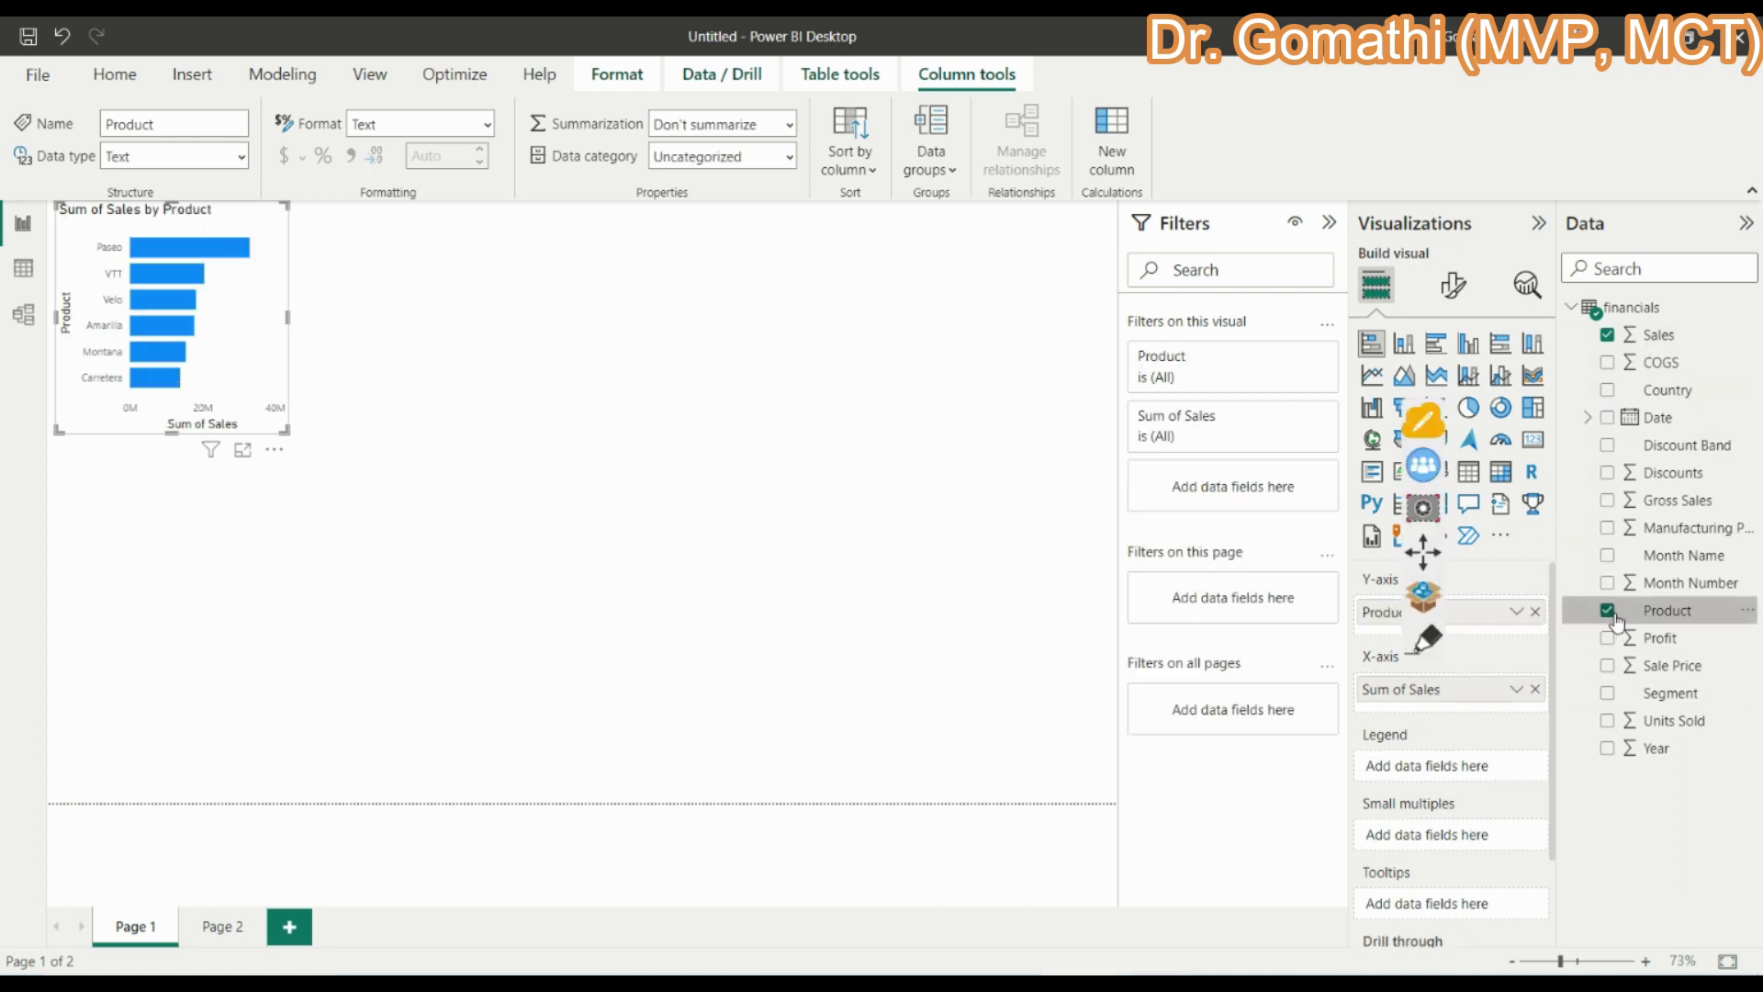
{"action": "left_click_drag", "start_coordinate": [286, 429], "coordinate": [735, 679]}
{"action": "left_click", "coordinate": [327, 468]}
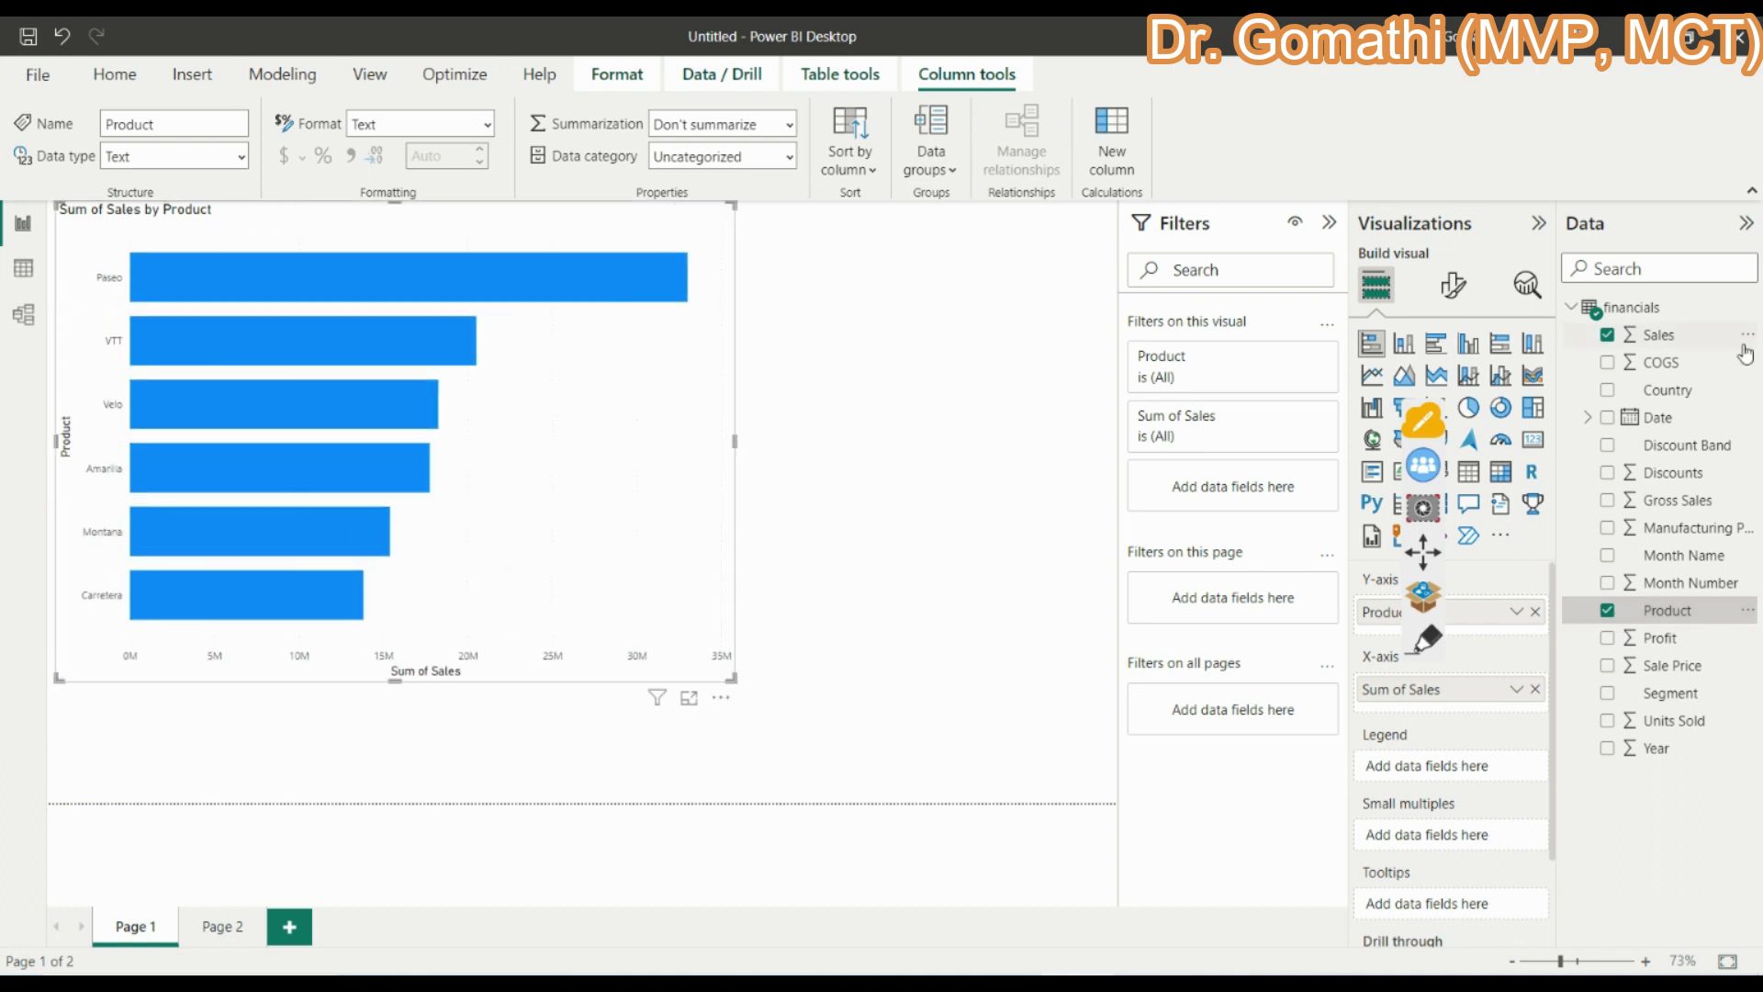
- Look through the bar chart's build, format and analytics settings
{"action": "left_click_drag", "start_coordinate": [1421, 551], "coordinate": [1125, 673]}
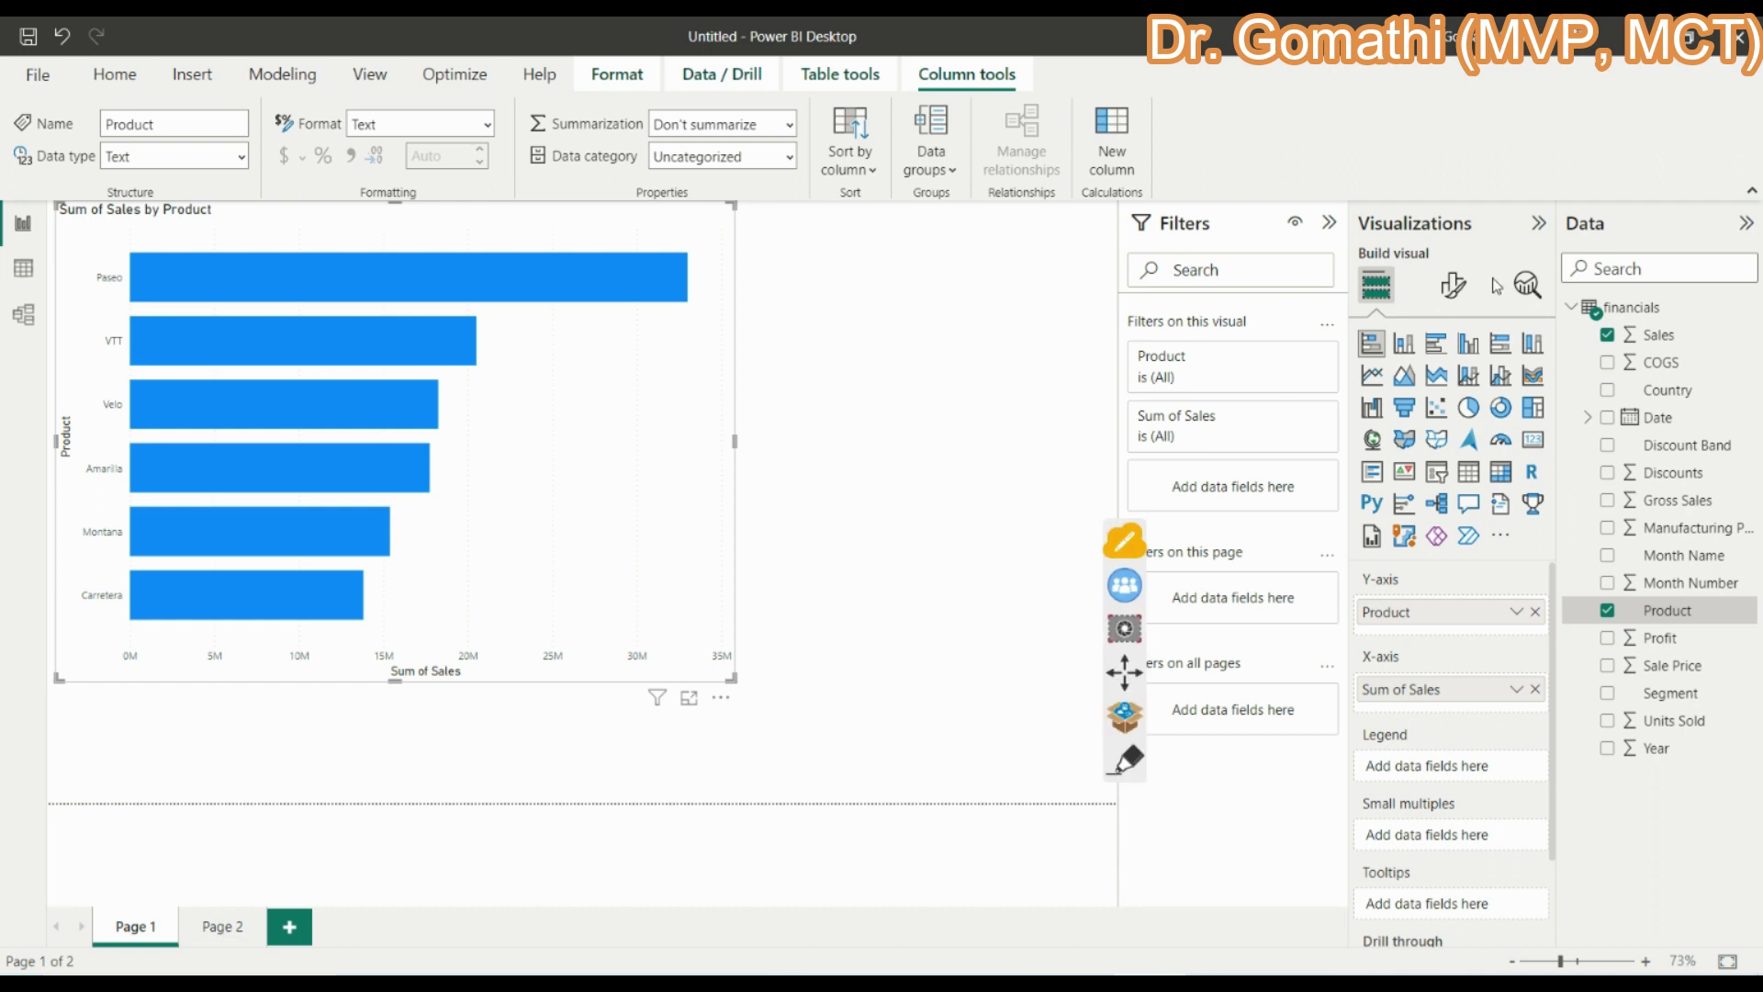
{"action": "left_click", "coordinate": [1450, 286]}
{"action": "left_click", "coordinate": [1527, 285]}
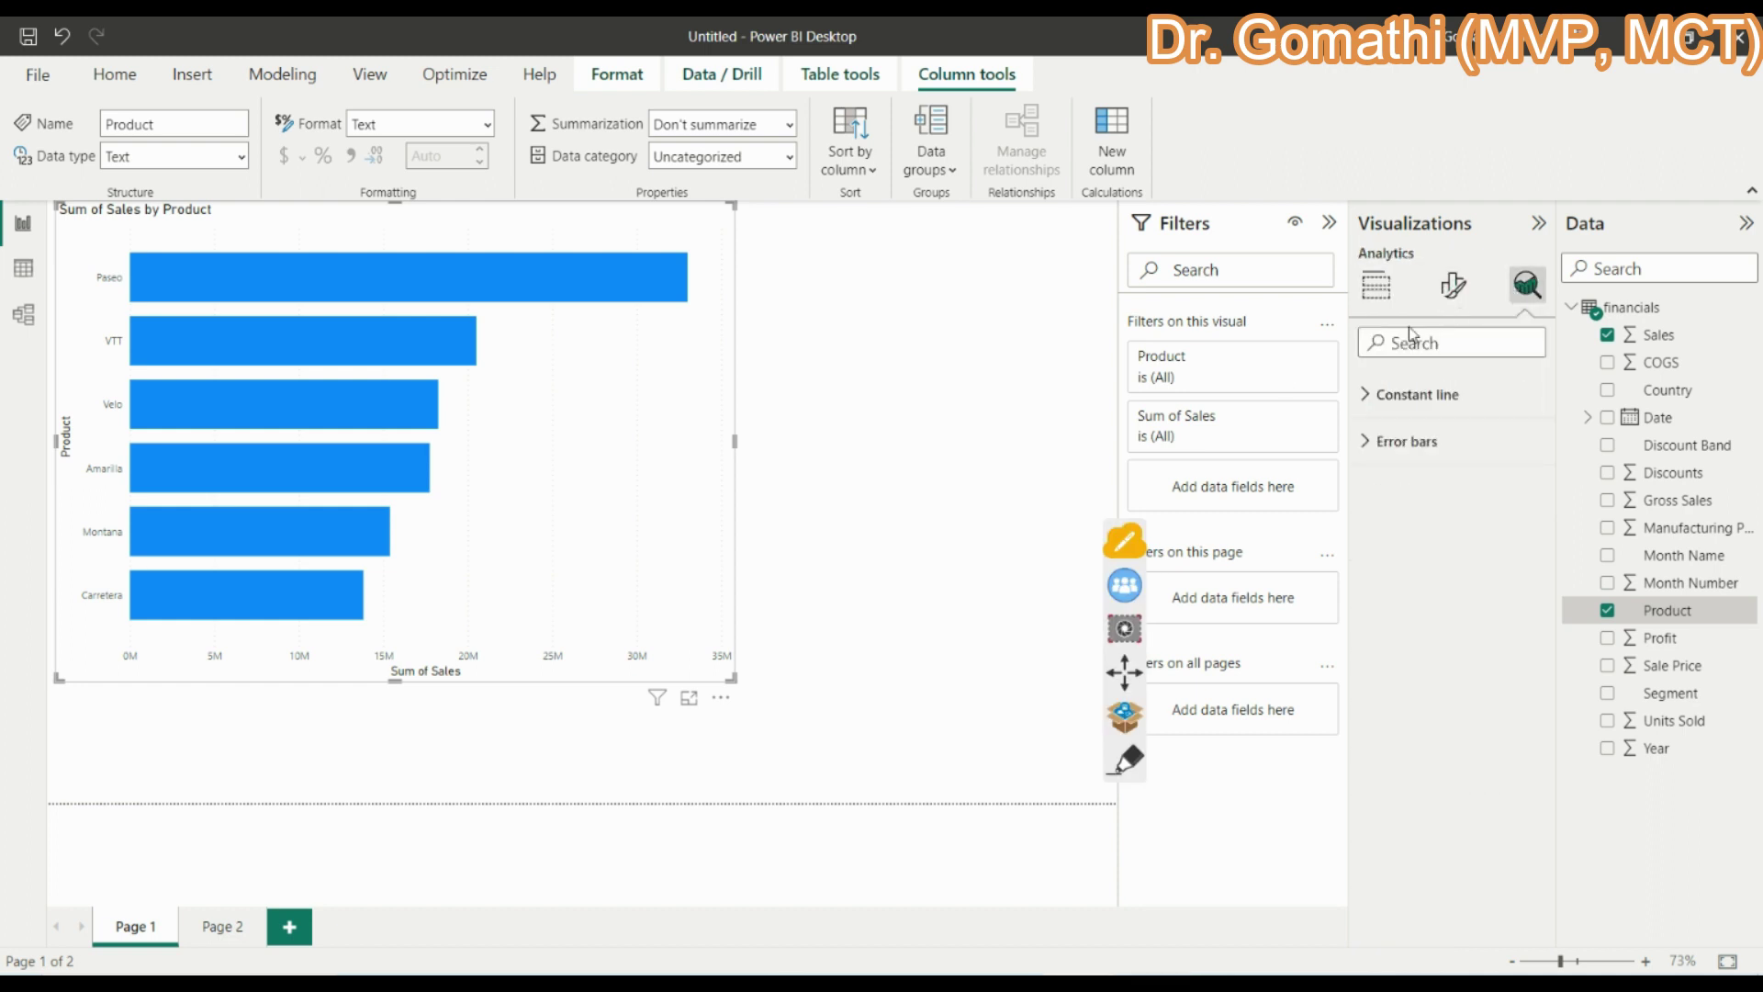
{"action": "left_click", "coordinate": [1377, 287]}
{"action": "left_click", "coordinate": [1453, 285]}
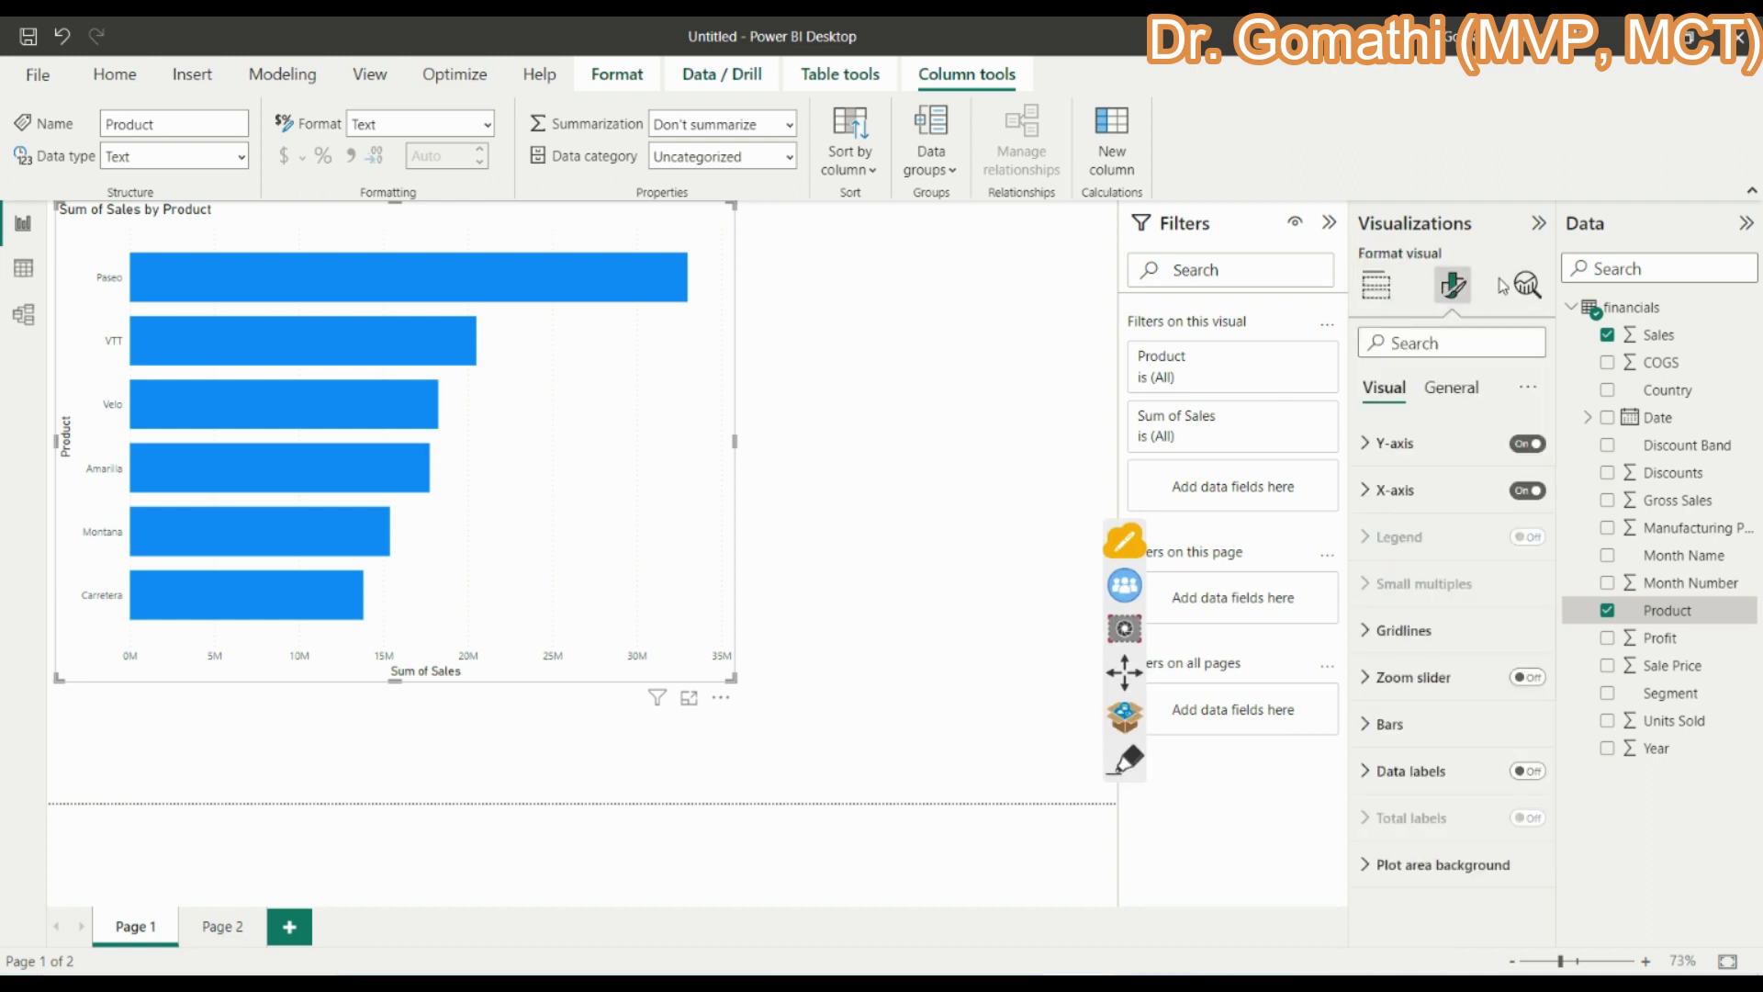
- Enable the On-object interaction preview feature in the global options, and acknowledge the restart notice
{"action": "left_click", "coordinate": [37, 74]}
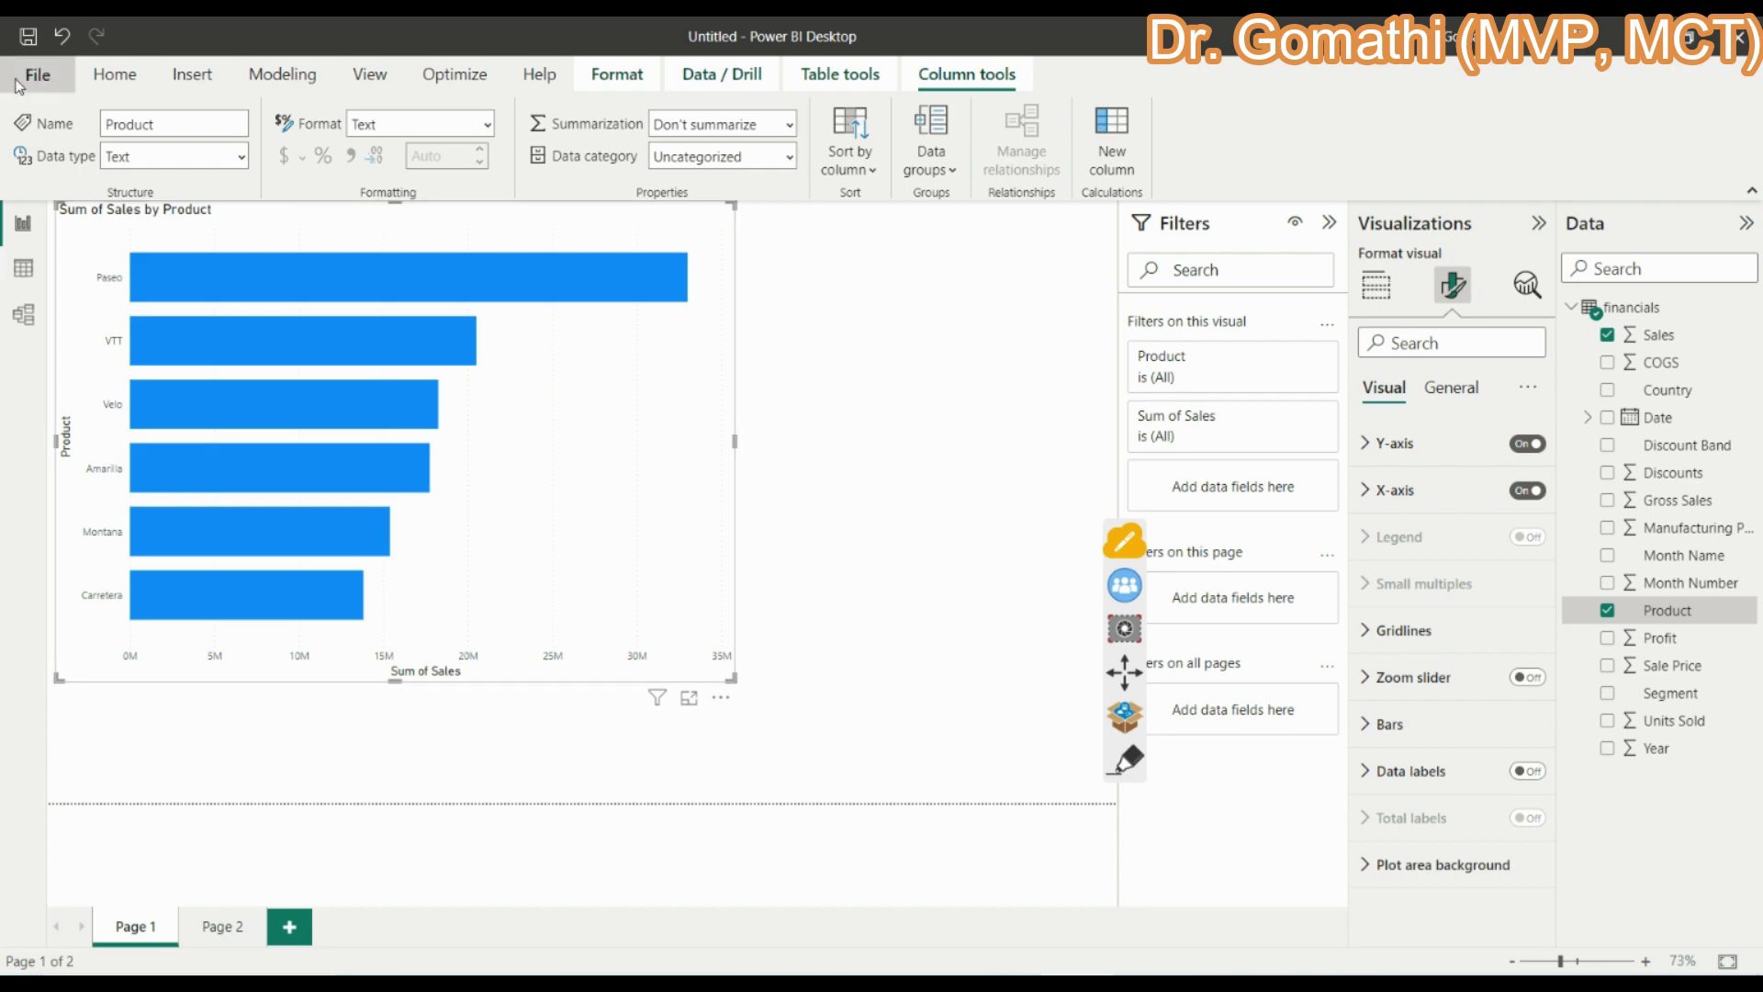
{"action": "left_click", "coordinate": [90, 443]}
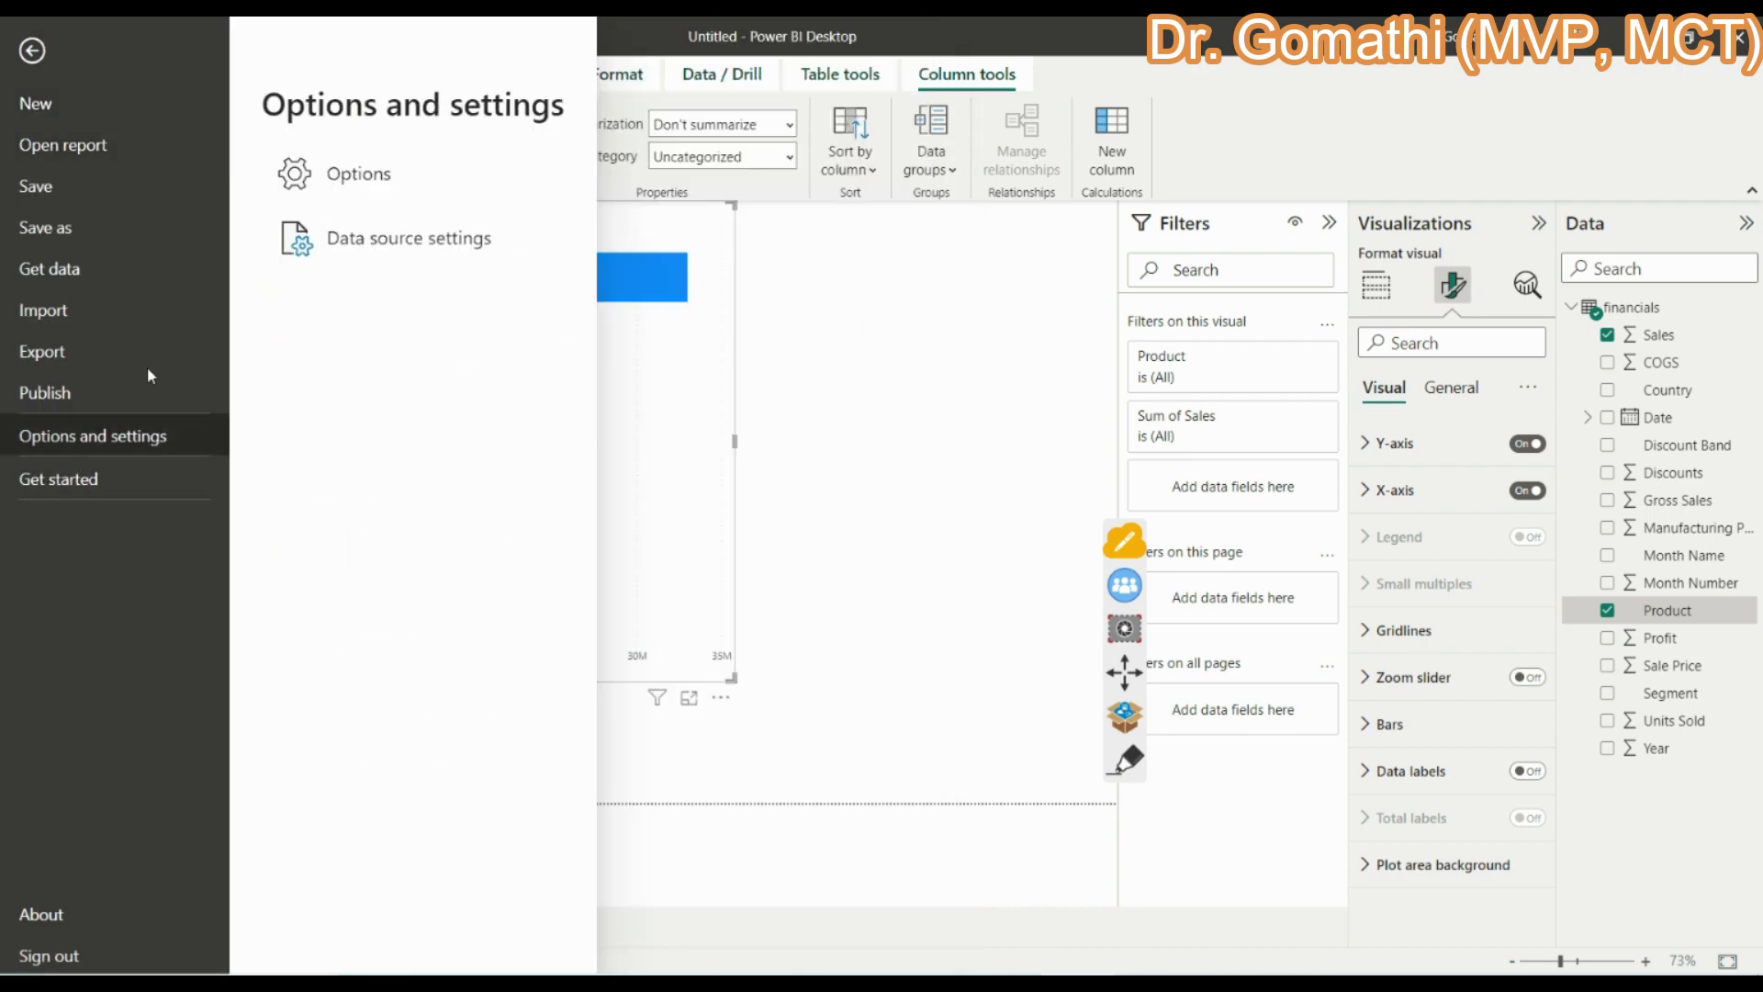
{"action": "left_click", "coordinate": [316, 184]}
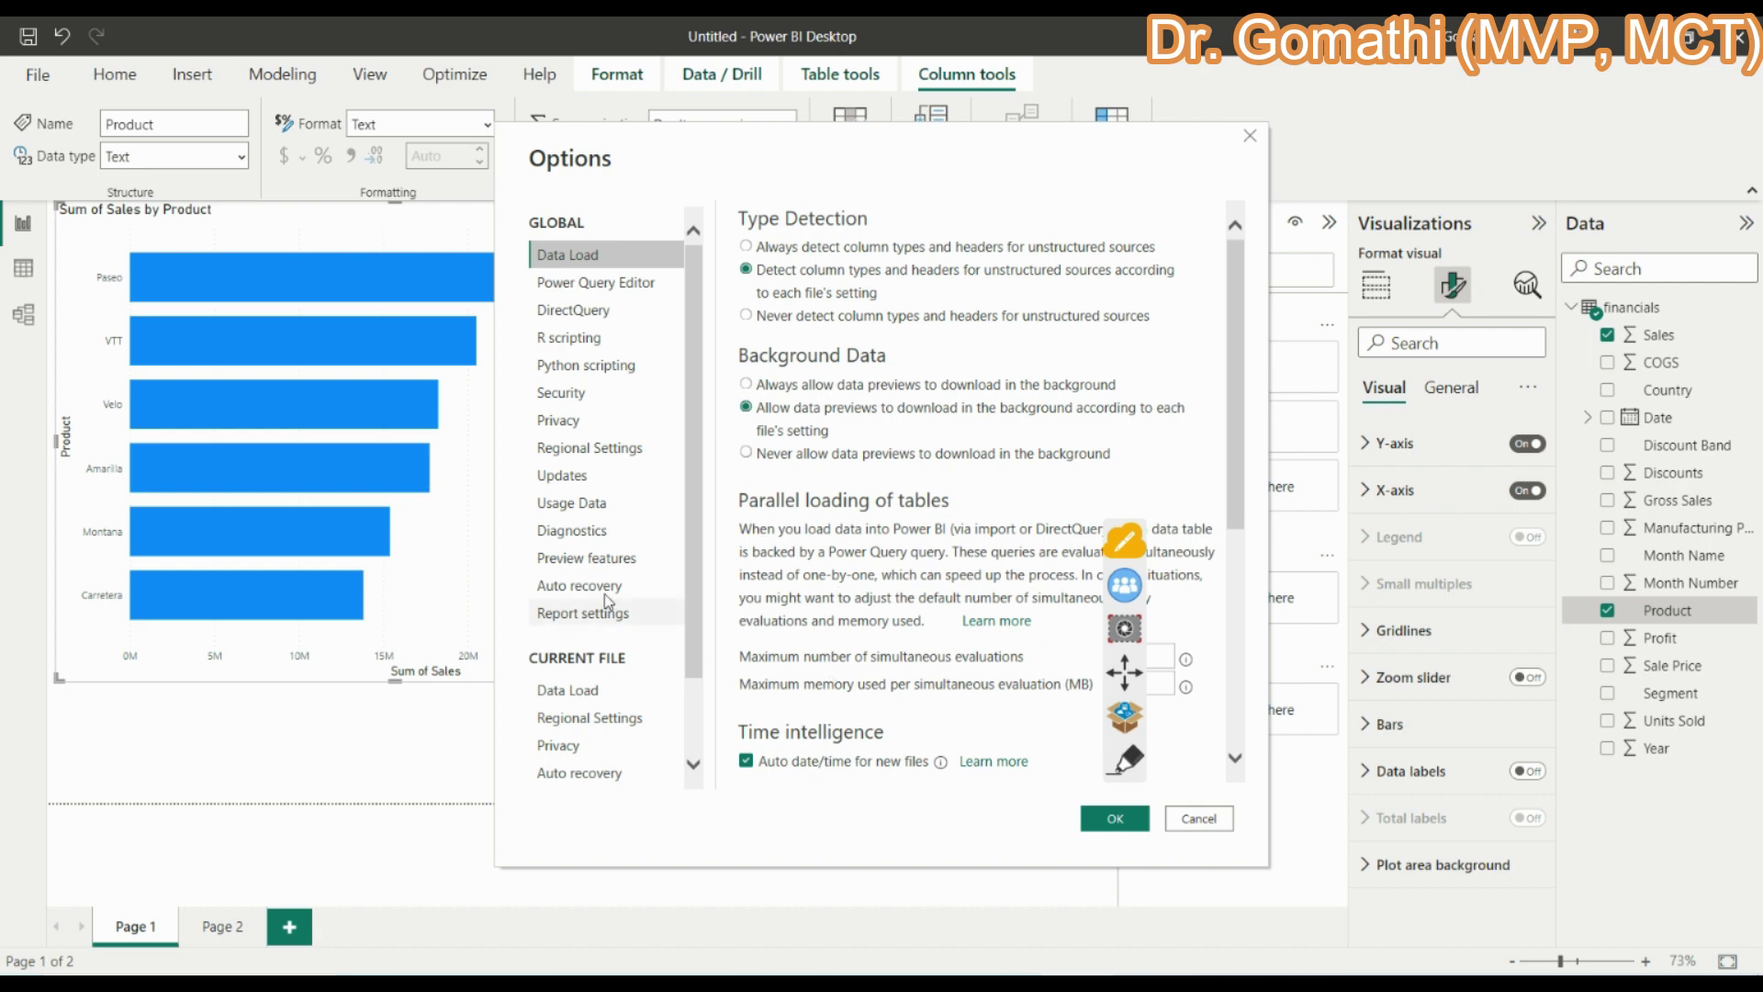
{"action": "left_click", "coordinate": [599, 559]}
{"action": "scroll", "coordinate": [863, 720], "scroll_direction": "down", "scroll_amount": 2}
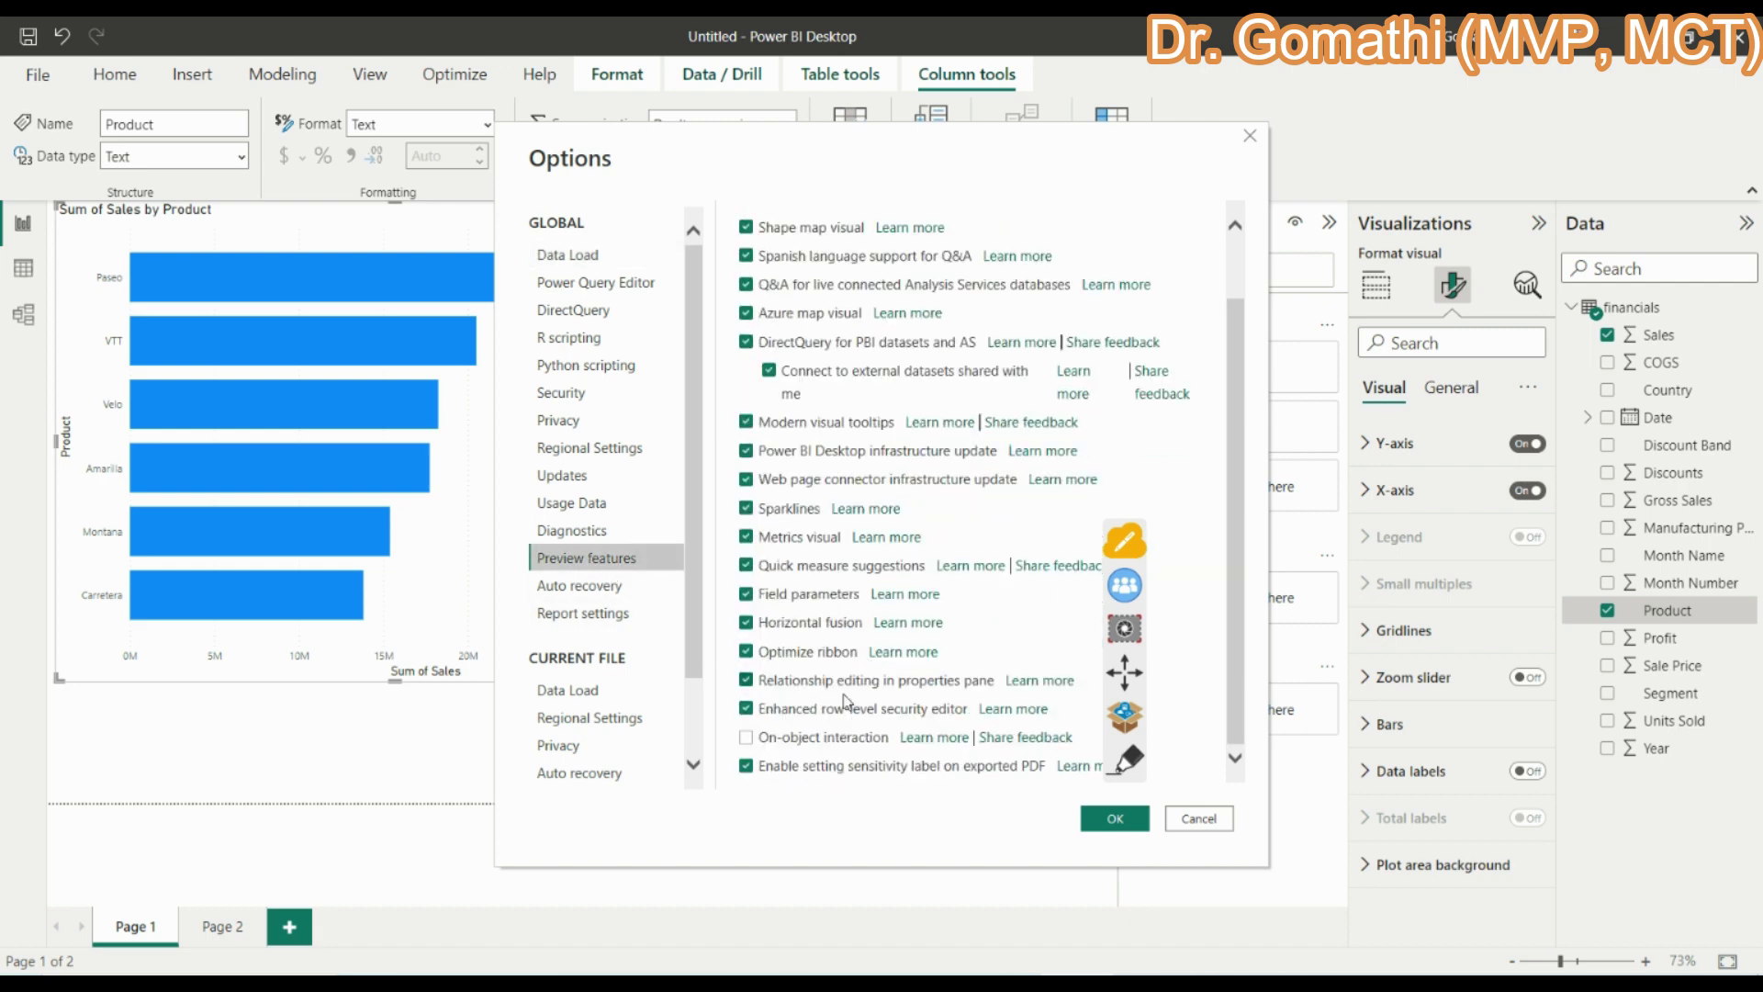
{"action": "left_click", "coordinate": [747, 739]}
{"action": "left_click", "coordinate": [1129, 829]}
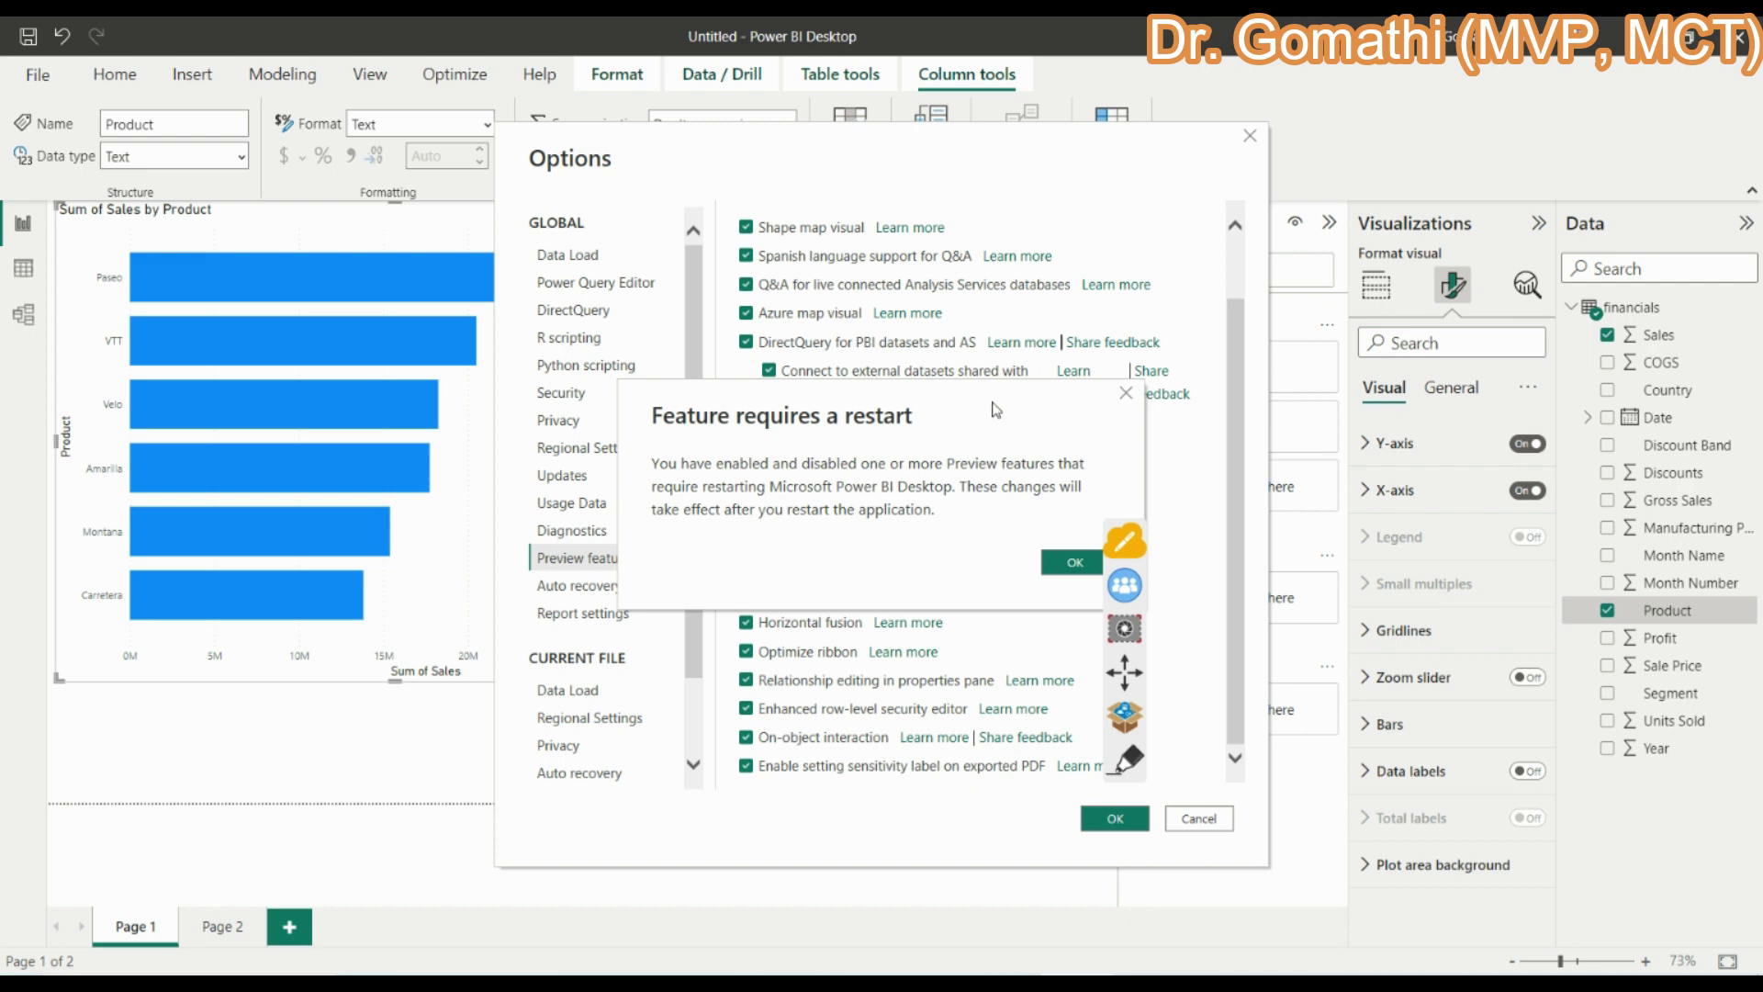
{"action": "left_click_drag", "start_coordinate": [996, 410], "coordinate": [778, 361]}
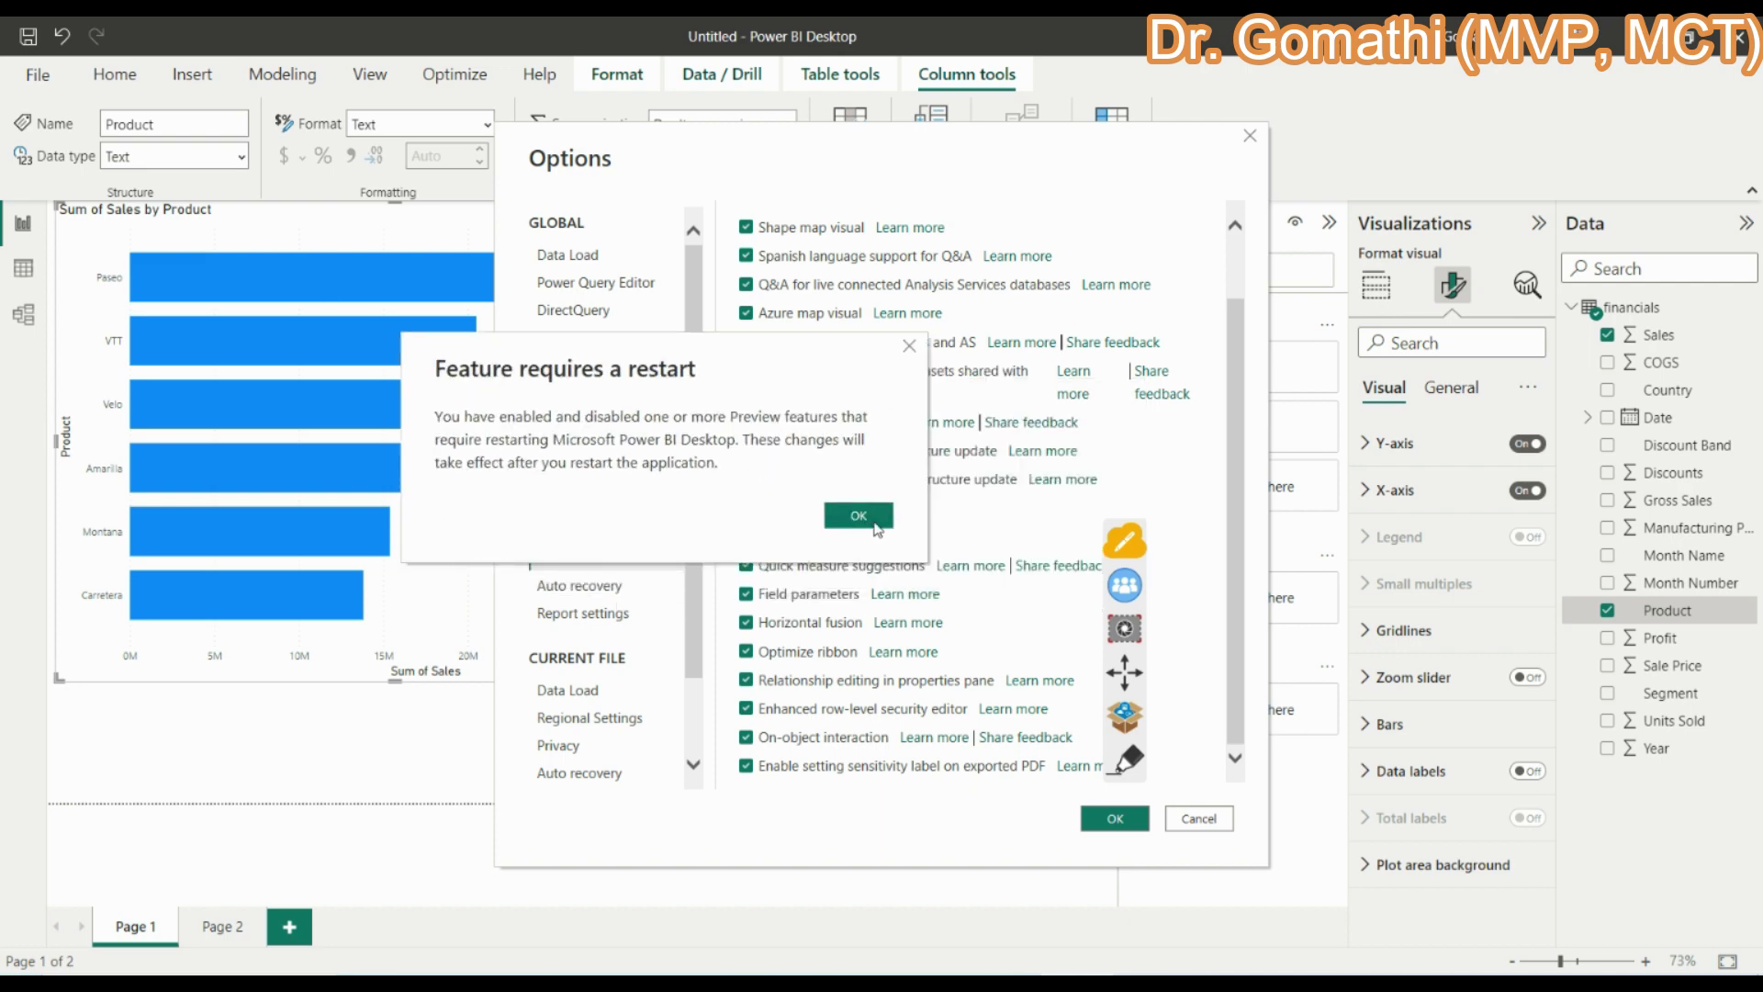
{"action": "left_click", "coordinate": [874, 522]}
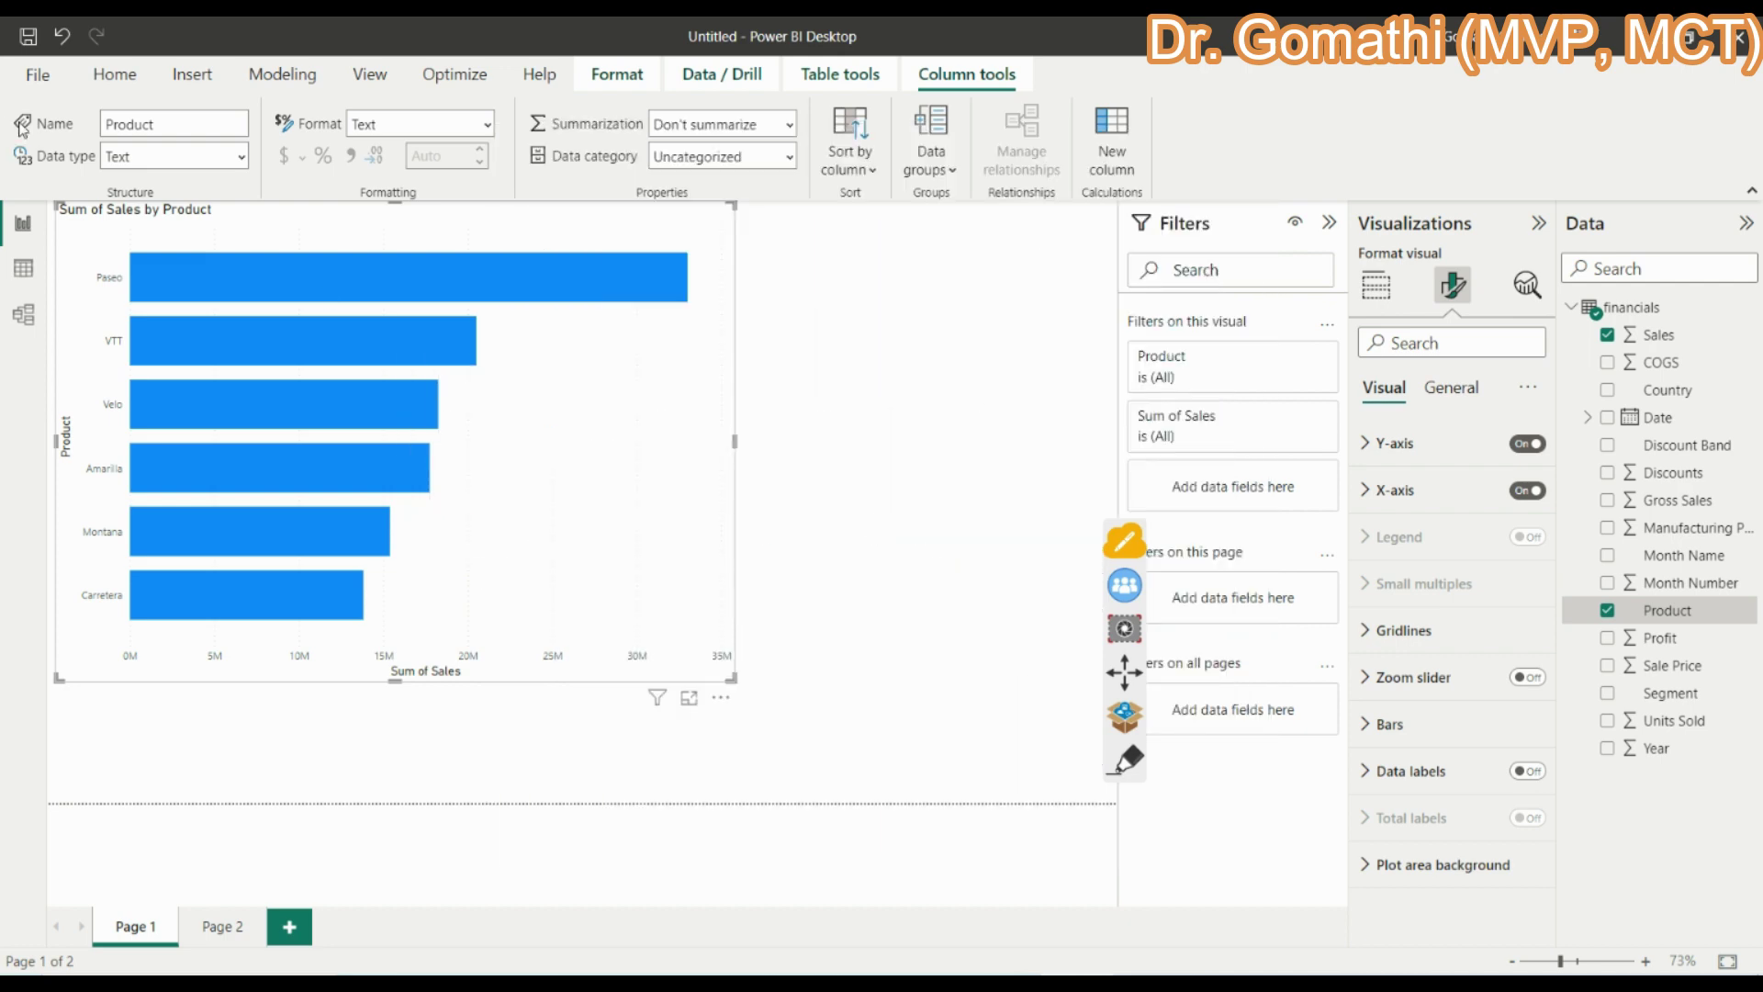
{"action": "left_click", "coordinate": [31, 84]}
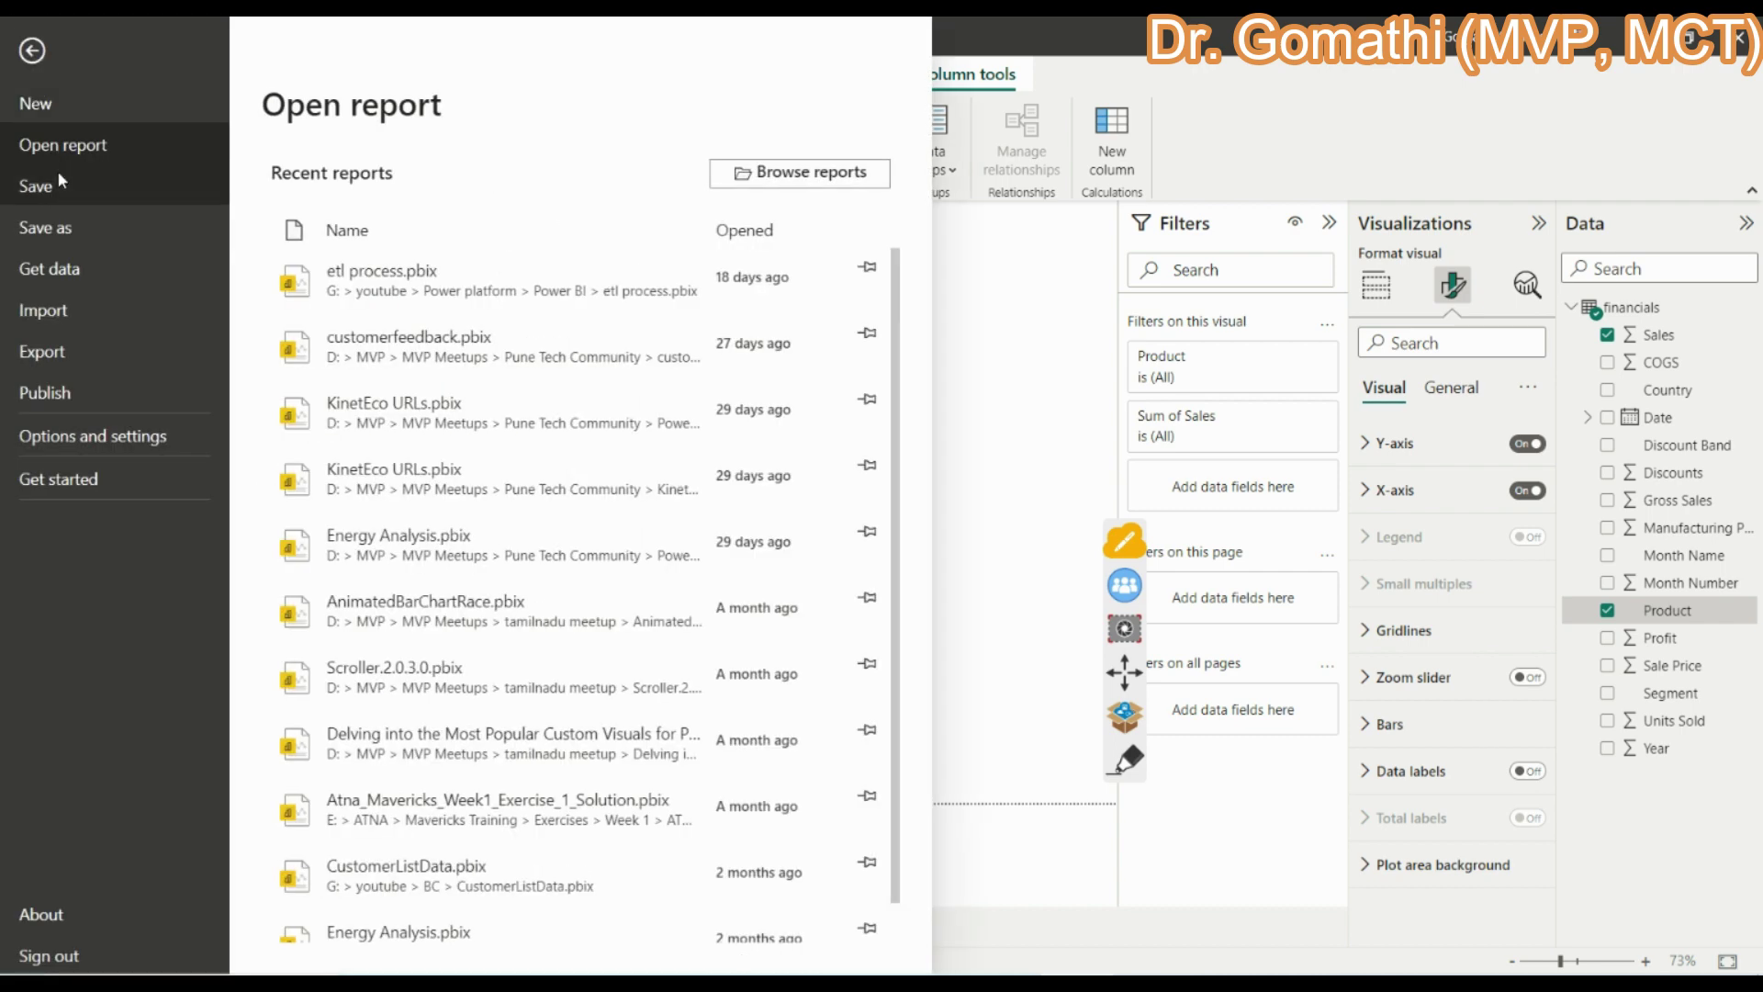
{"action": "key", "text": "Escape"}
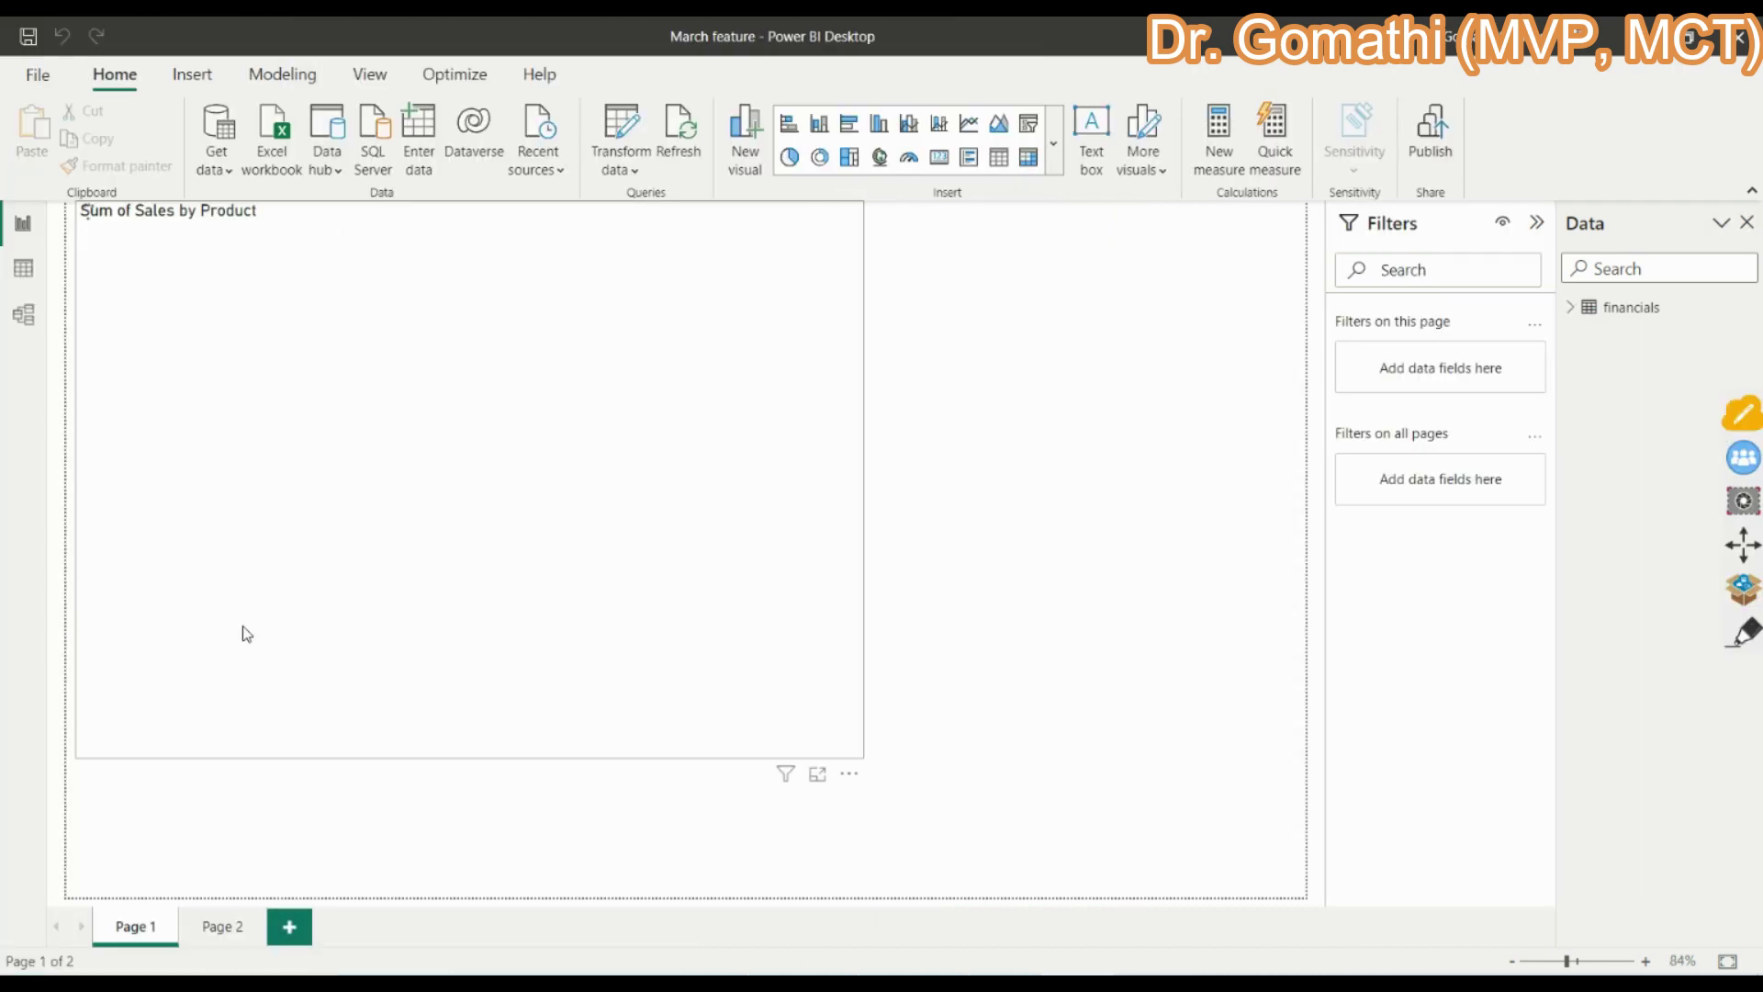
- Browse the full gallery of visual types in the March feature report, and select the Sum of Sales by Product bar chart
{"action": "left_click", "coordinate": [967, 567]}
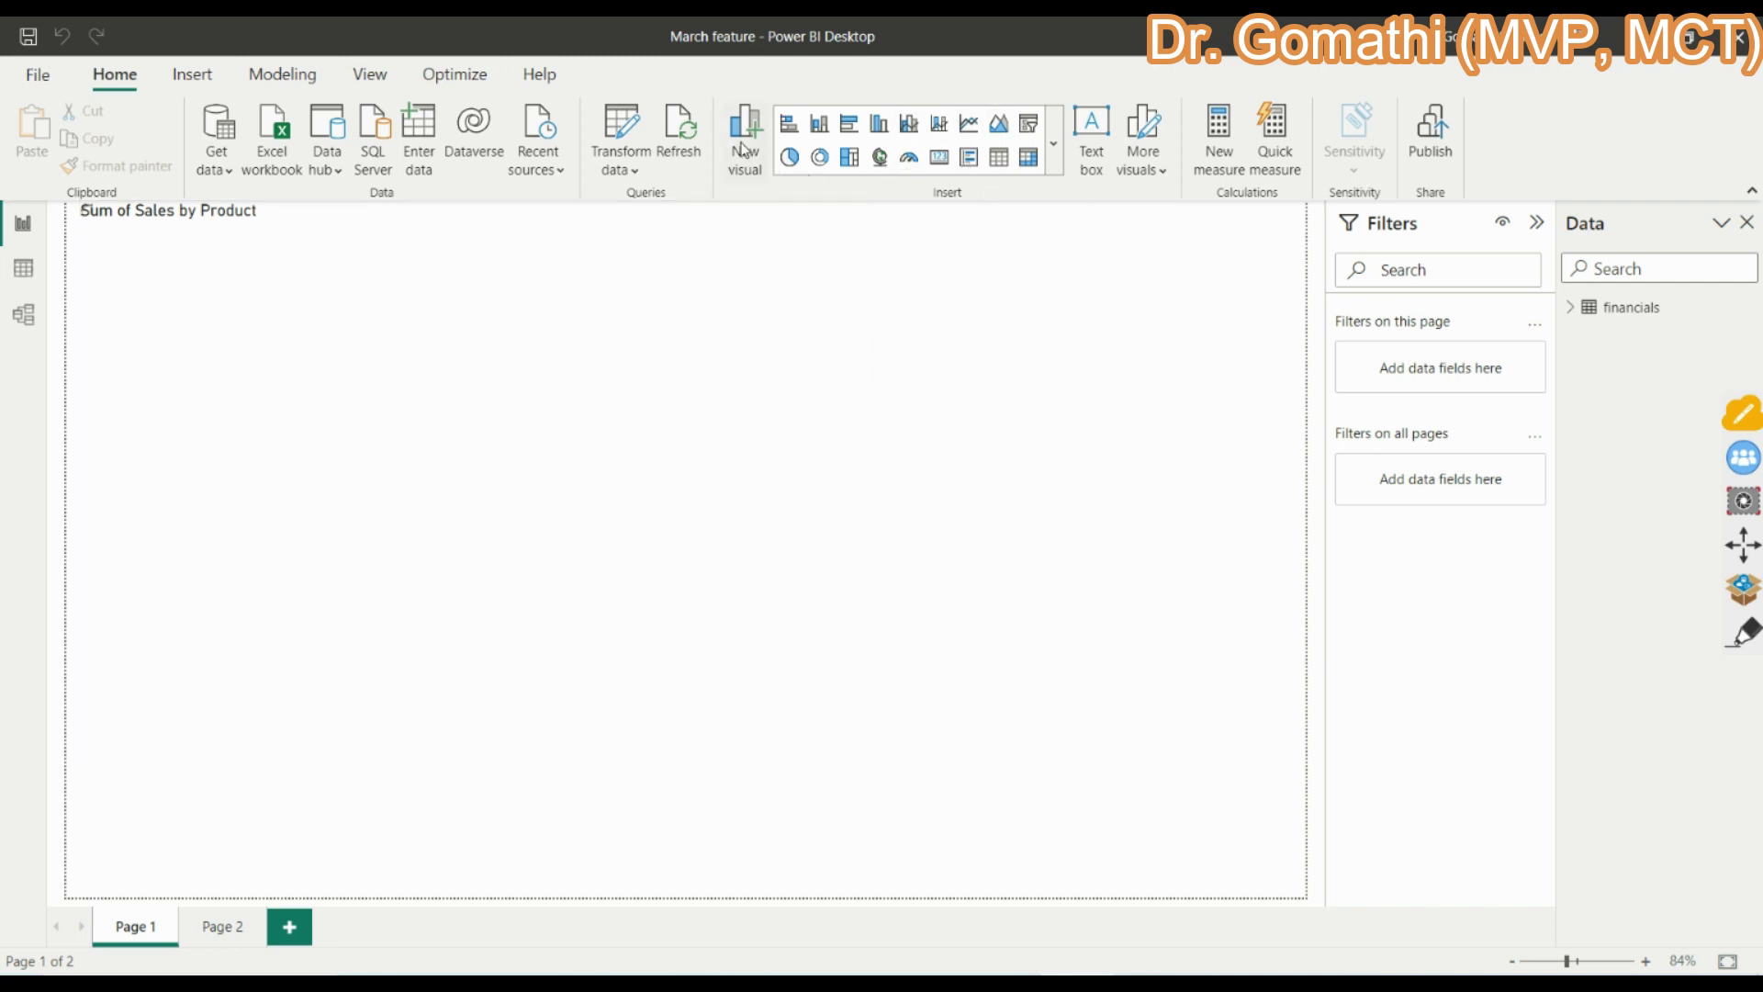
{"action": "left_click", "coordinate": [1056, 142]}
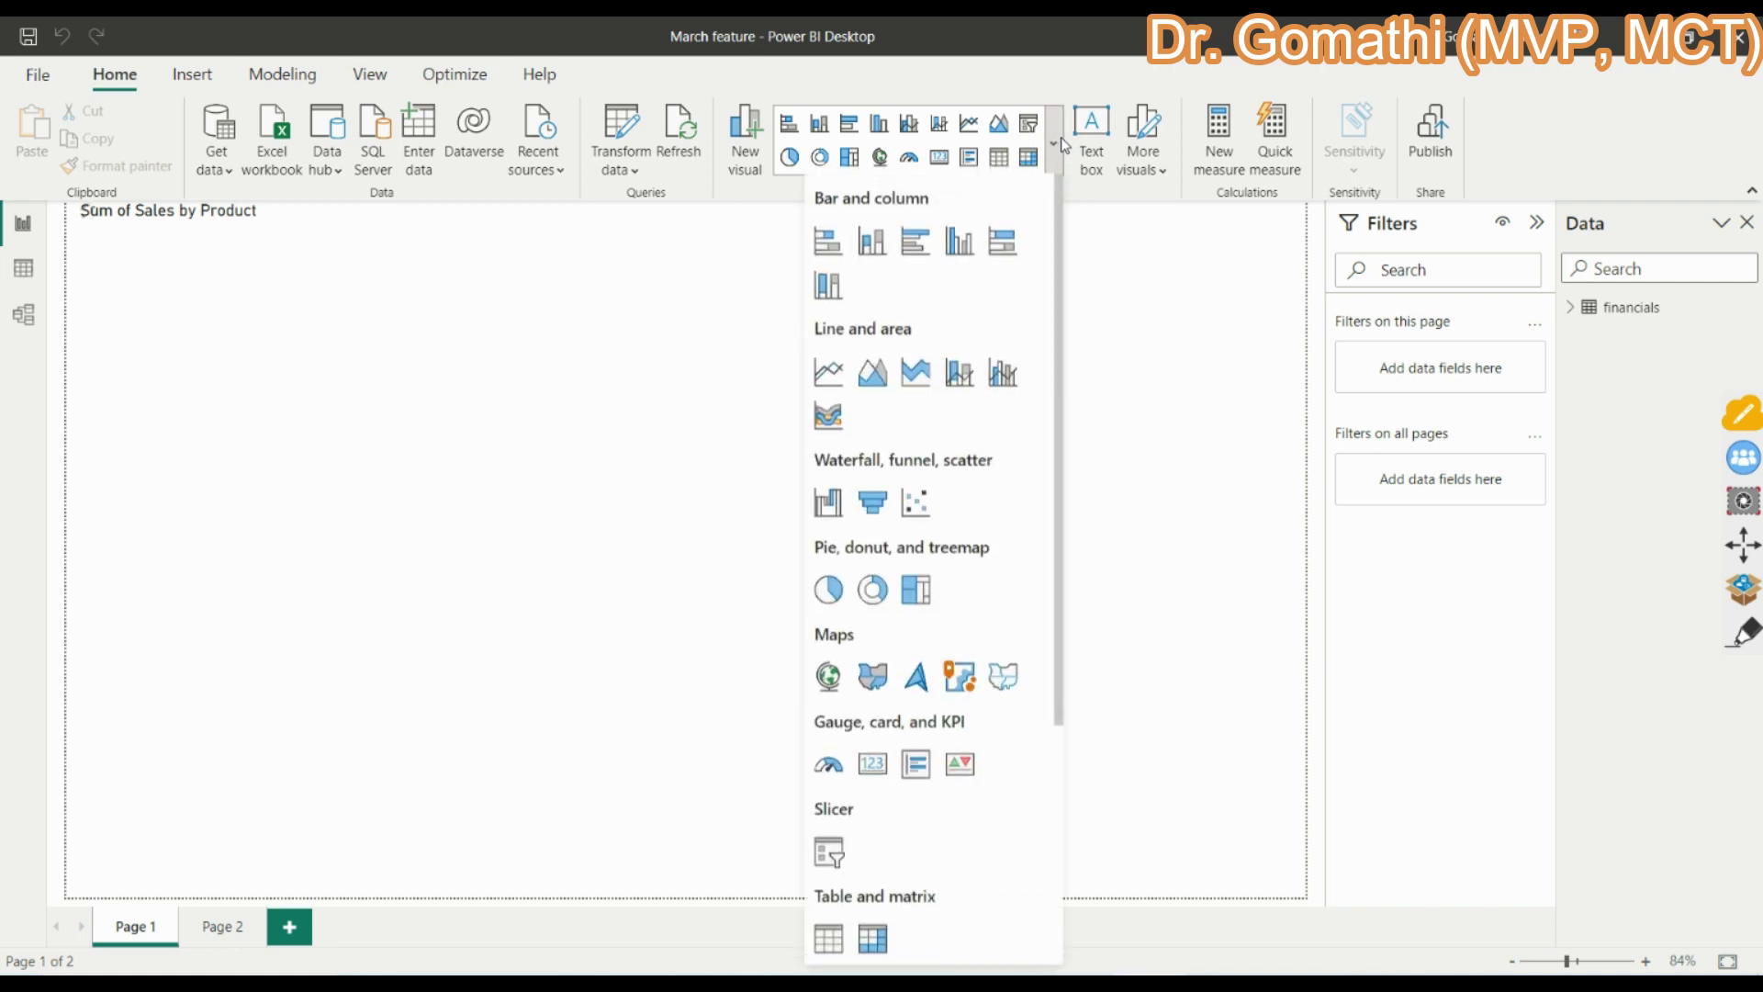
{"action": "scroll", "coordinate": [959, 588], "scroll_direction": "down", "scroll_amount": 4}
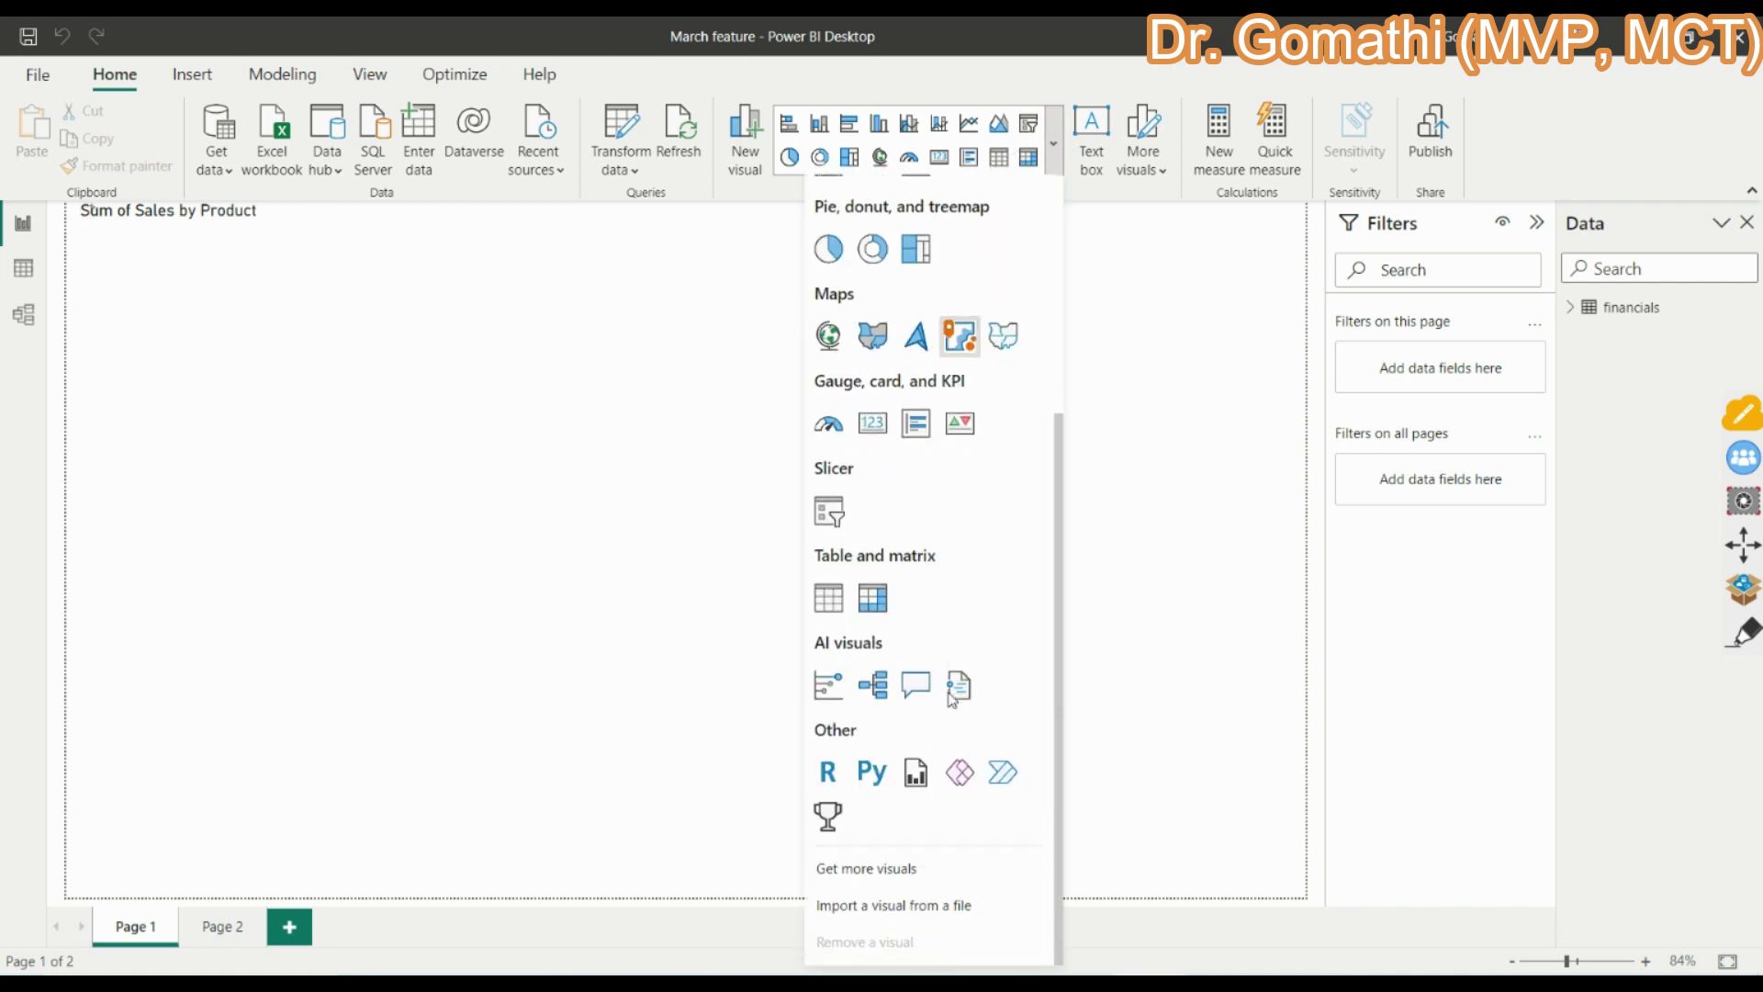
{"action": "scroll", "coordinate": [981, 745], "scroll_direction": "up", "scroll_amount": 5}
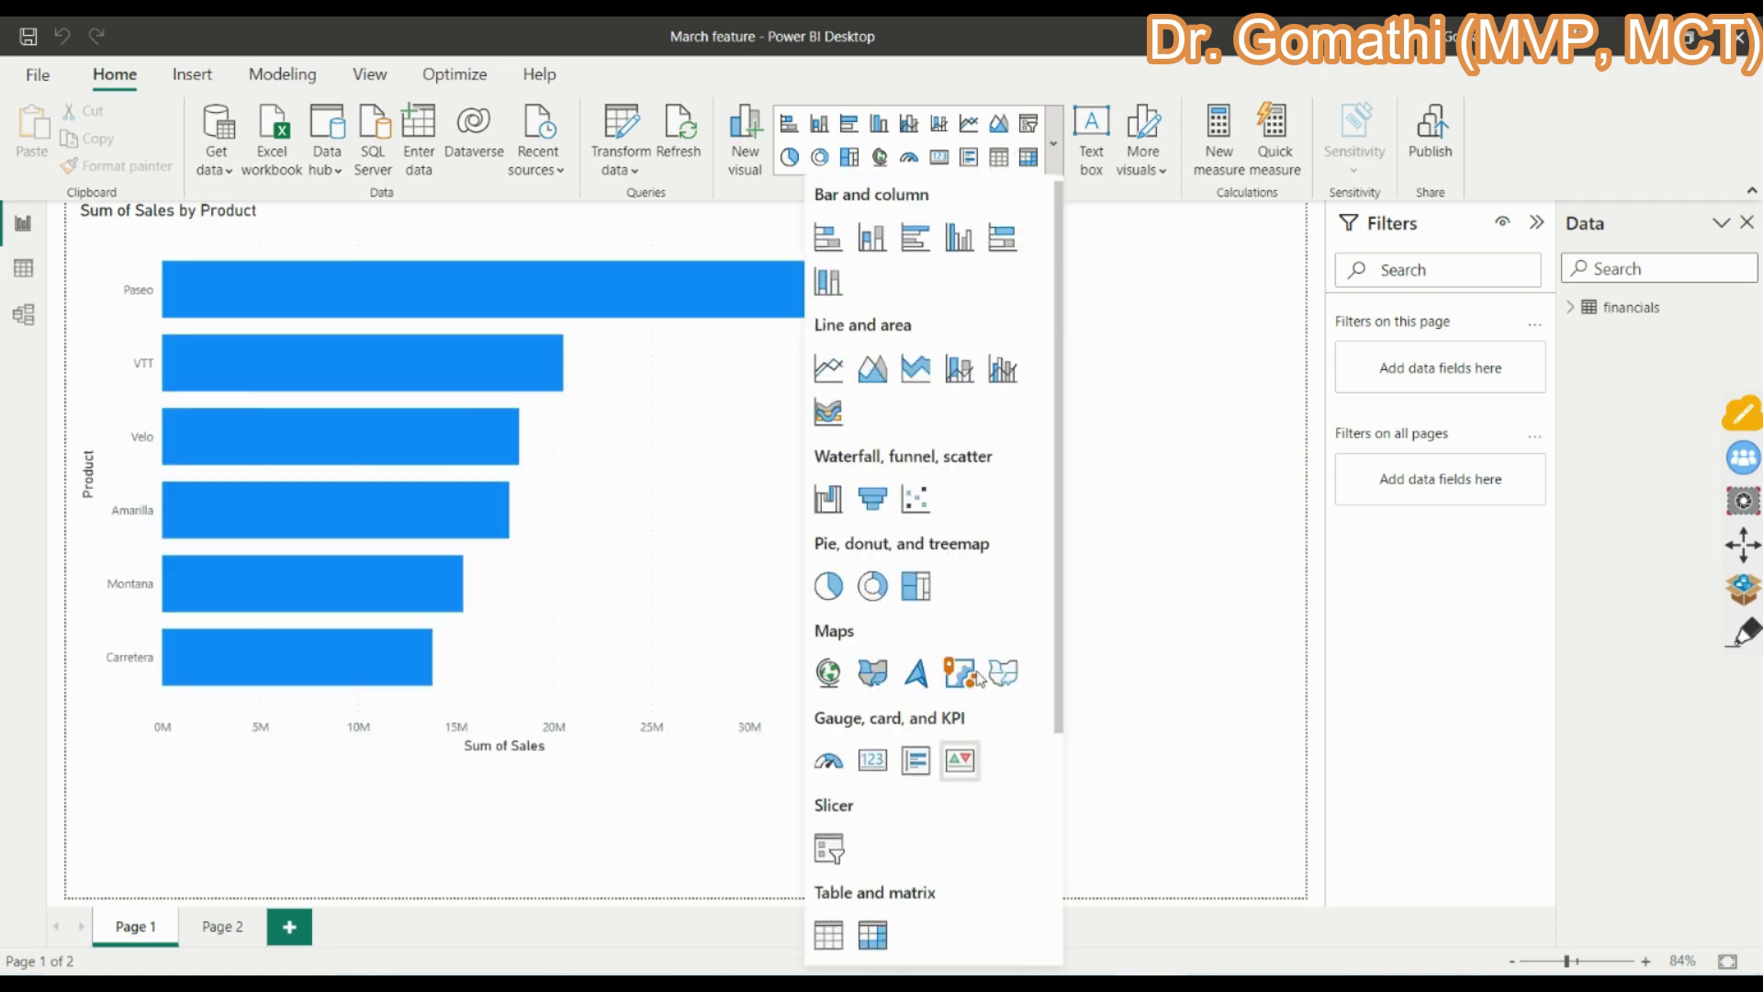
{"action": "left_click", "coordinate": [1153, 548]}
{"action": "left_click", "coordinate": [733, 331]}
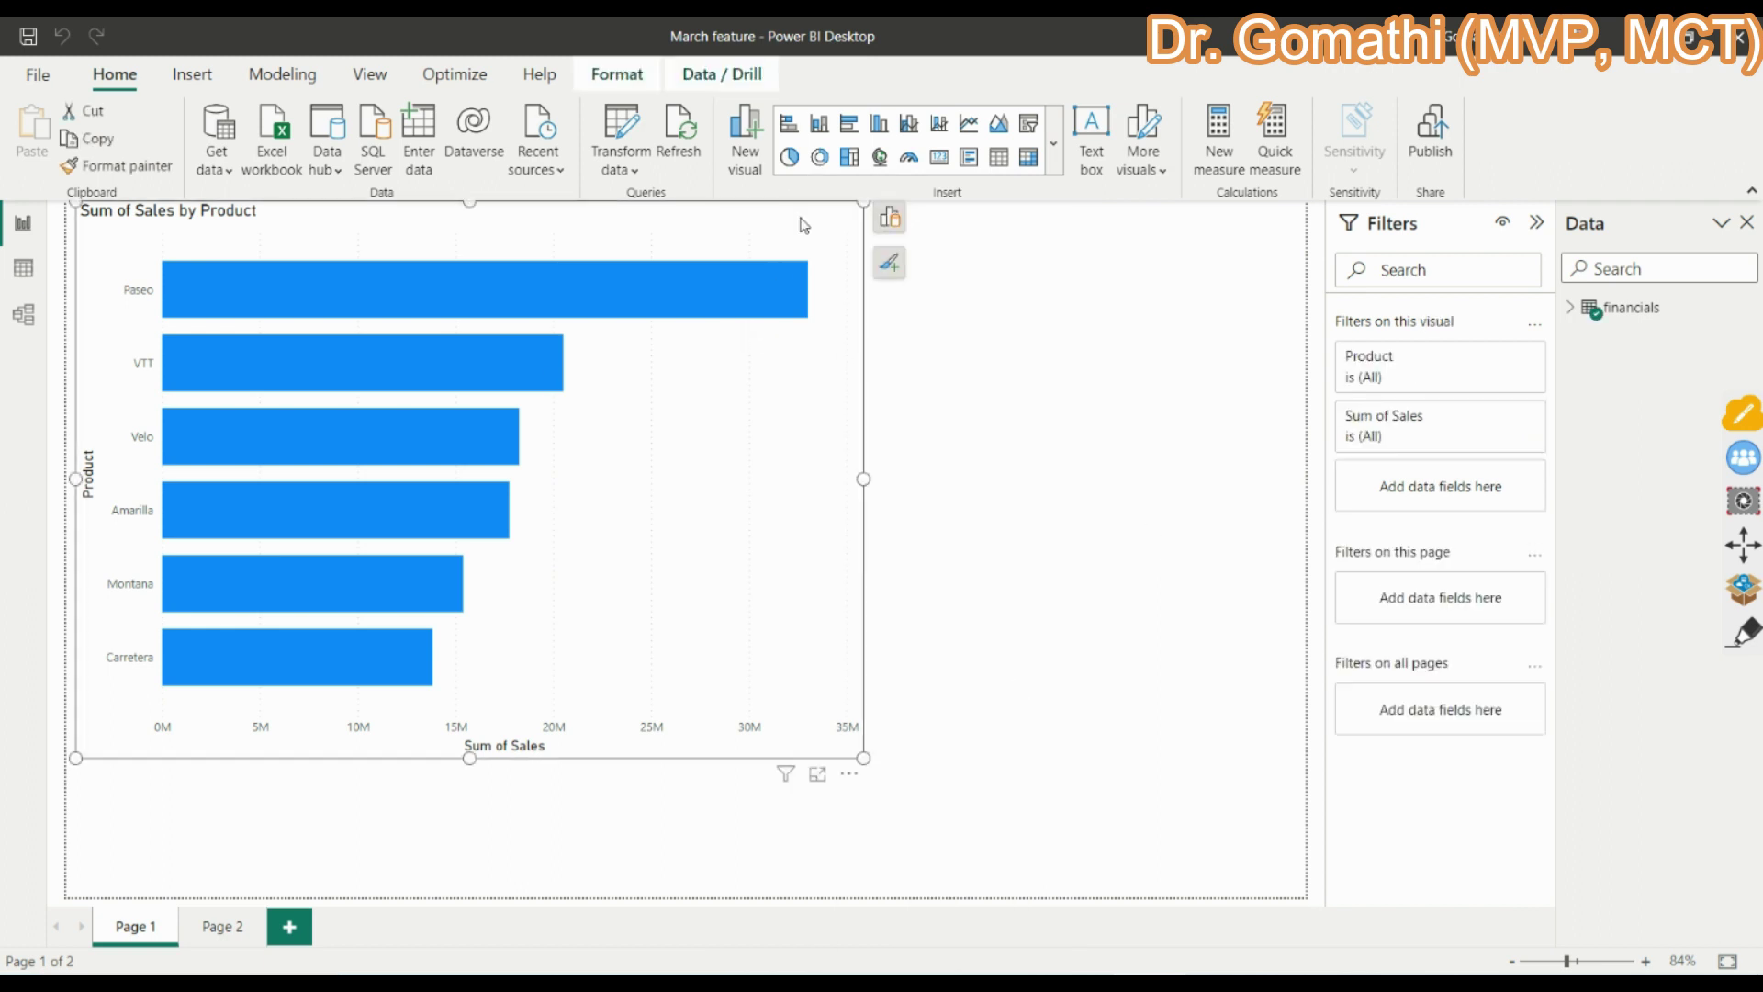
{"action": "left_click", "coordinate": [1740, 633]}
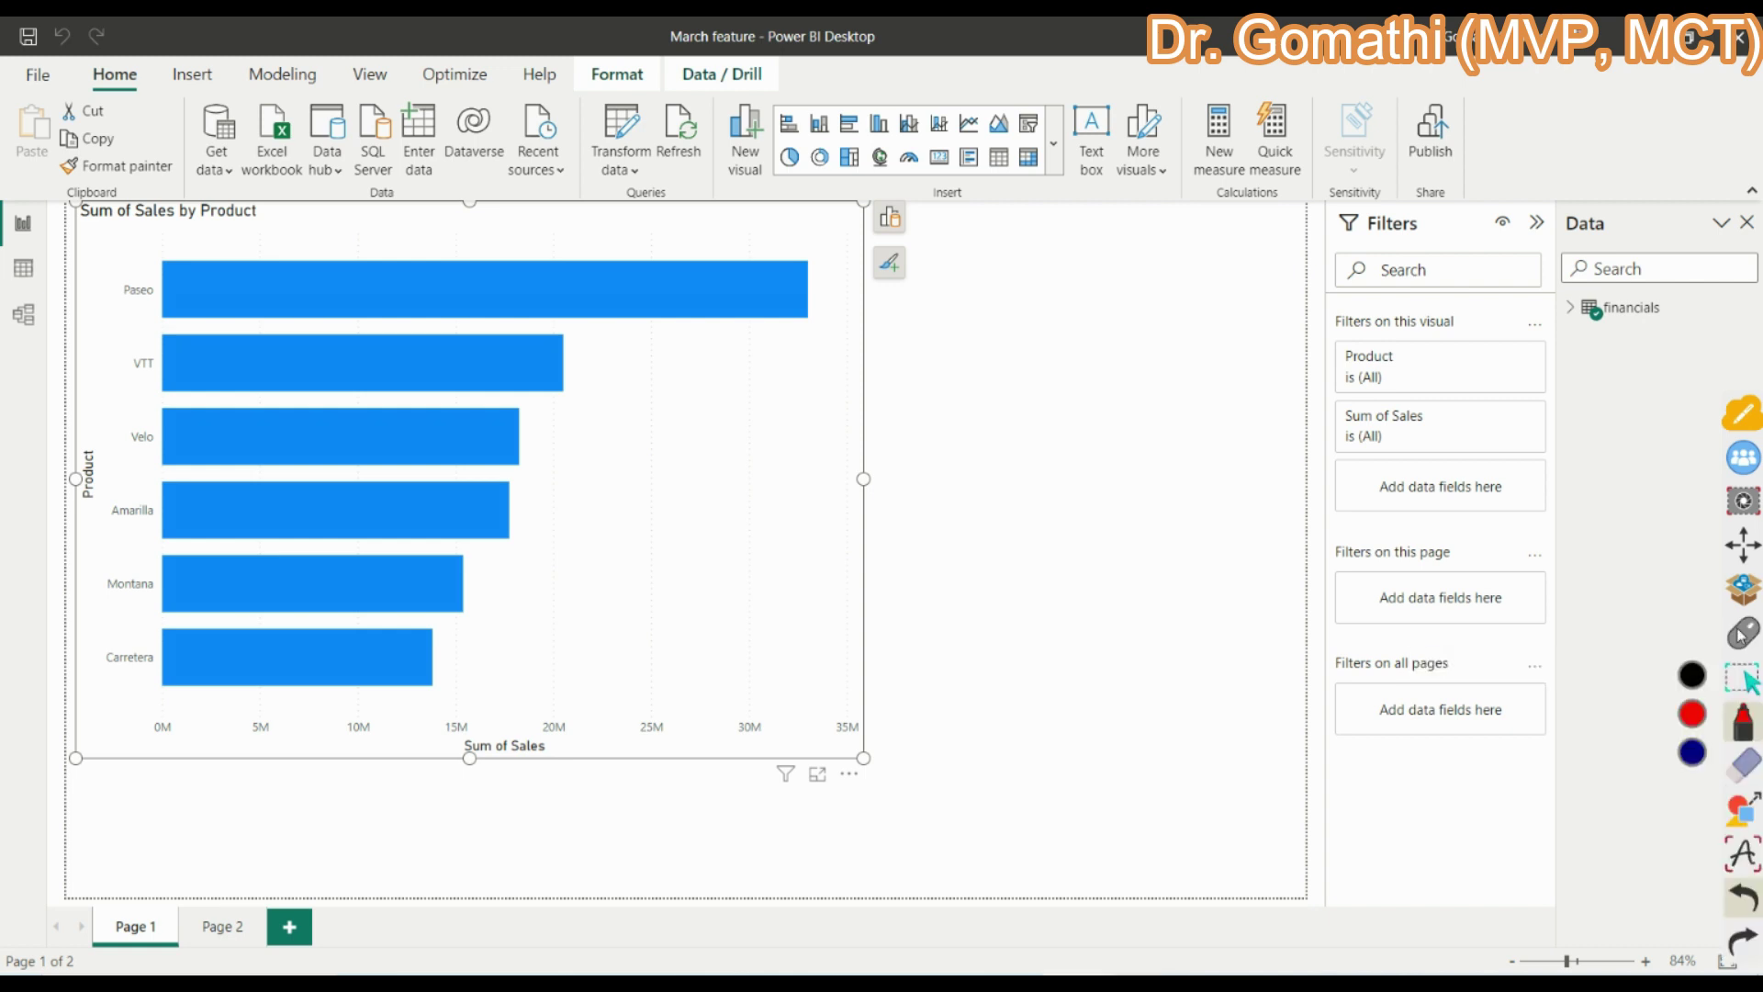
{"action": "mouse_move", "coordinate": [933, 253]}
{"action": "left_mouse_down"}
{"action": "mouse_move", "coordinate": [863, 303]}
{"action": "mouse_move", "coordinate": [927, 246]}
{"action": "left_mouse_up"}
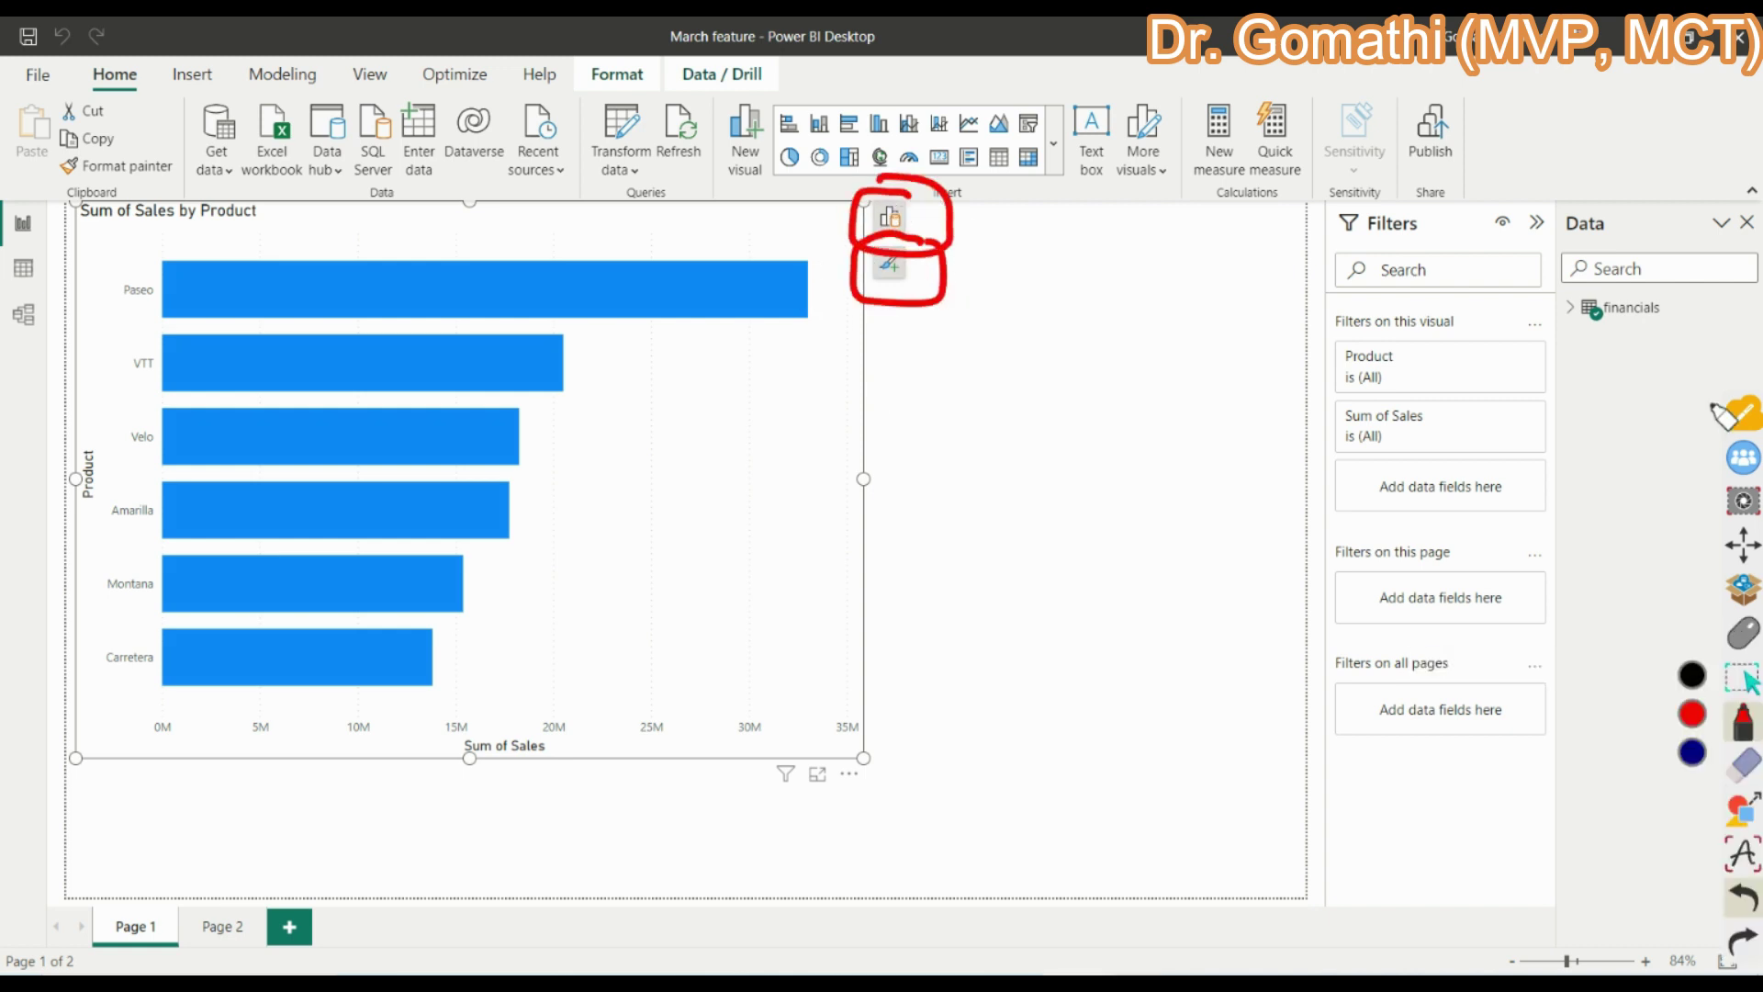
{"action": "left_click", "coordinate": [1747, 764]}
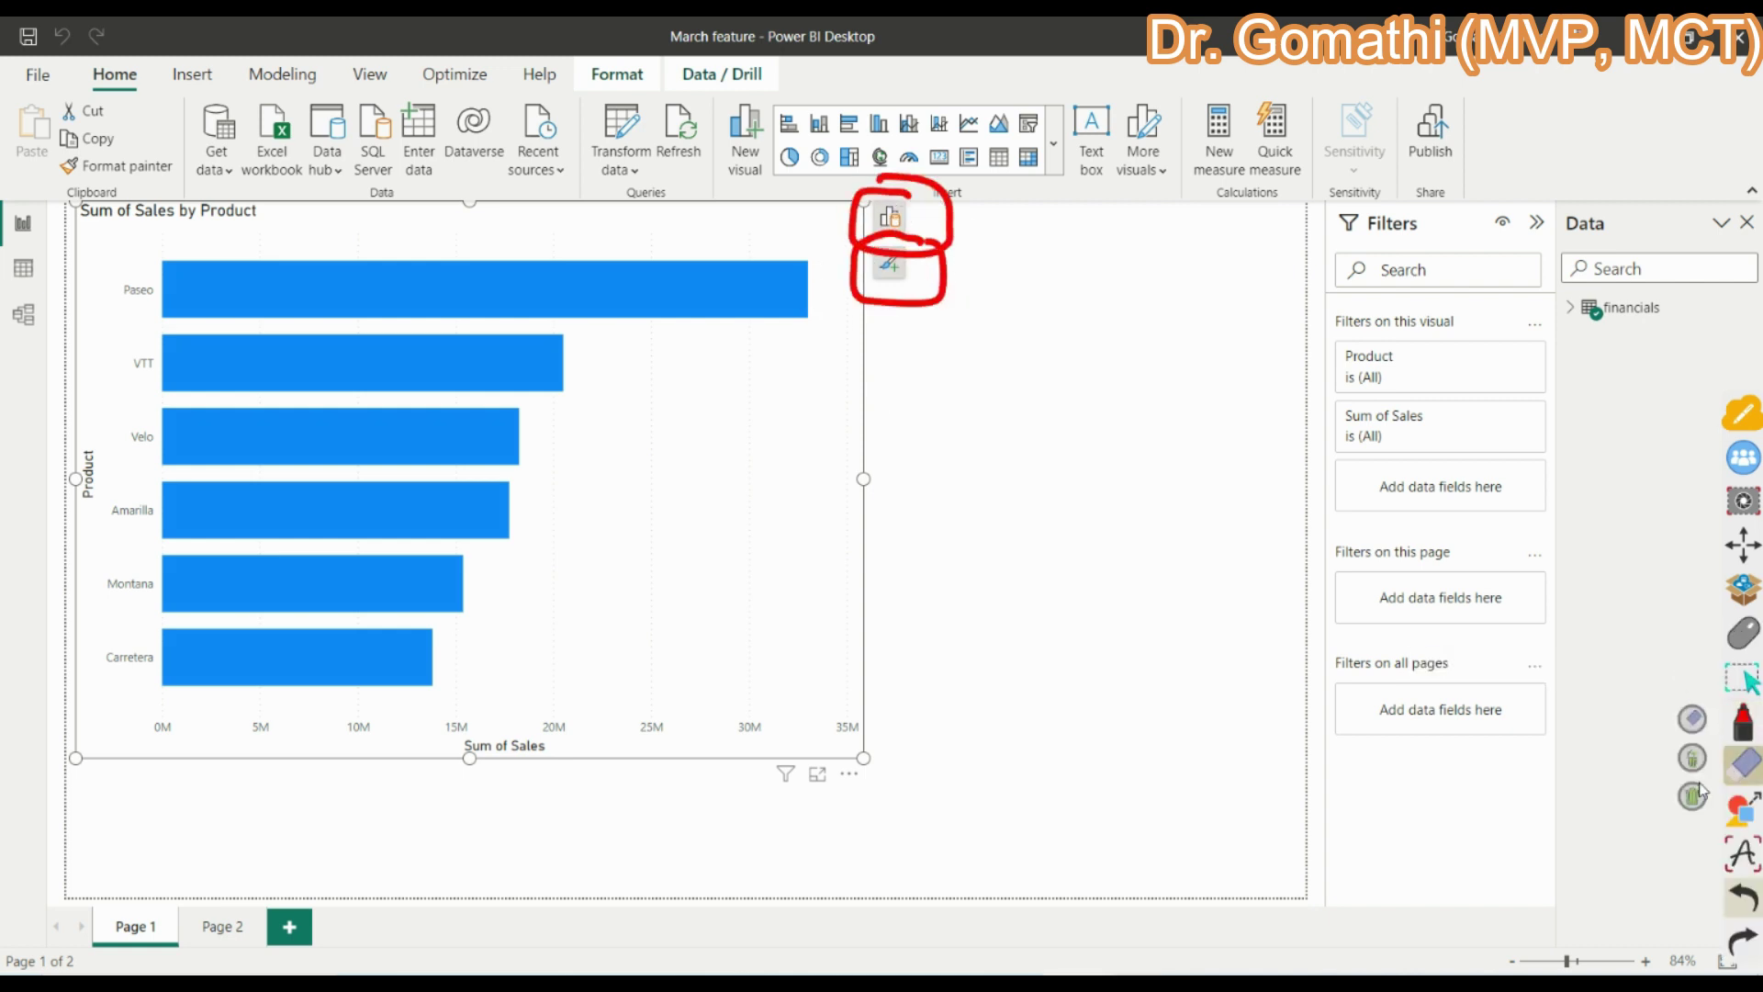
{"action": "left_click", "coordinate": [1738, 629]}
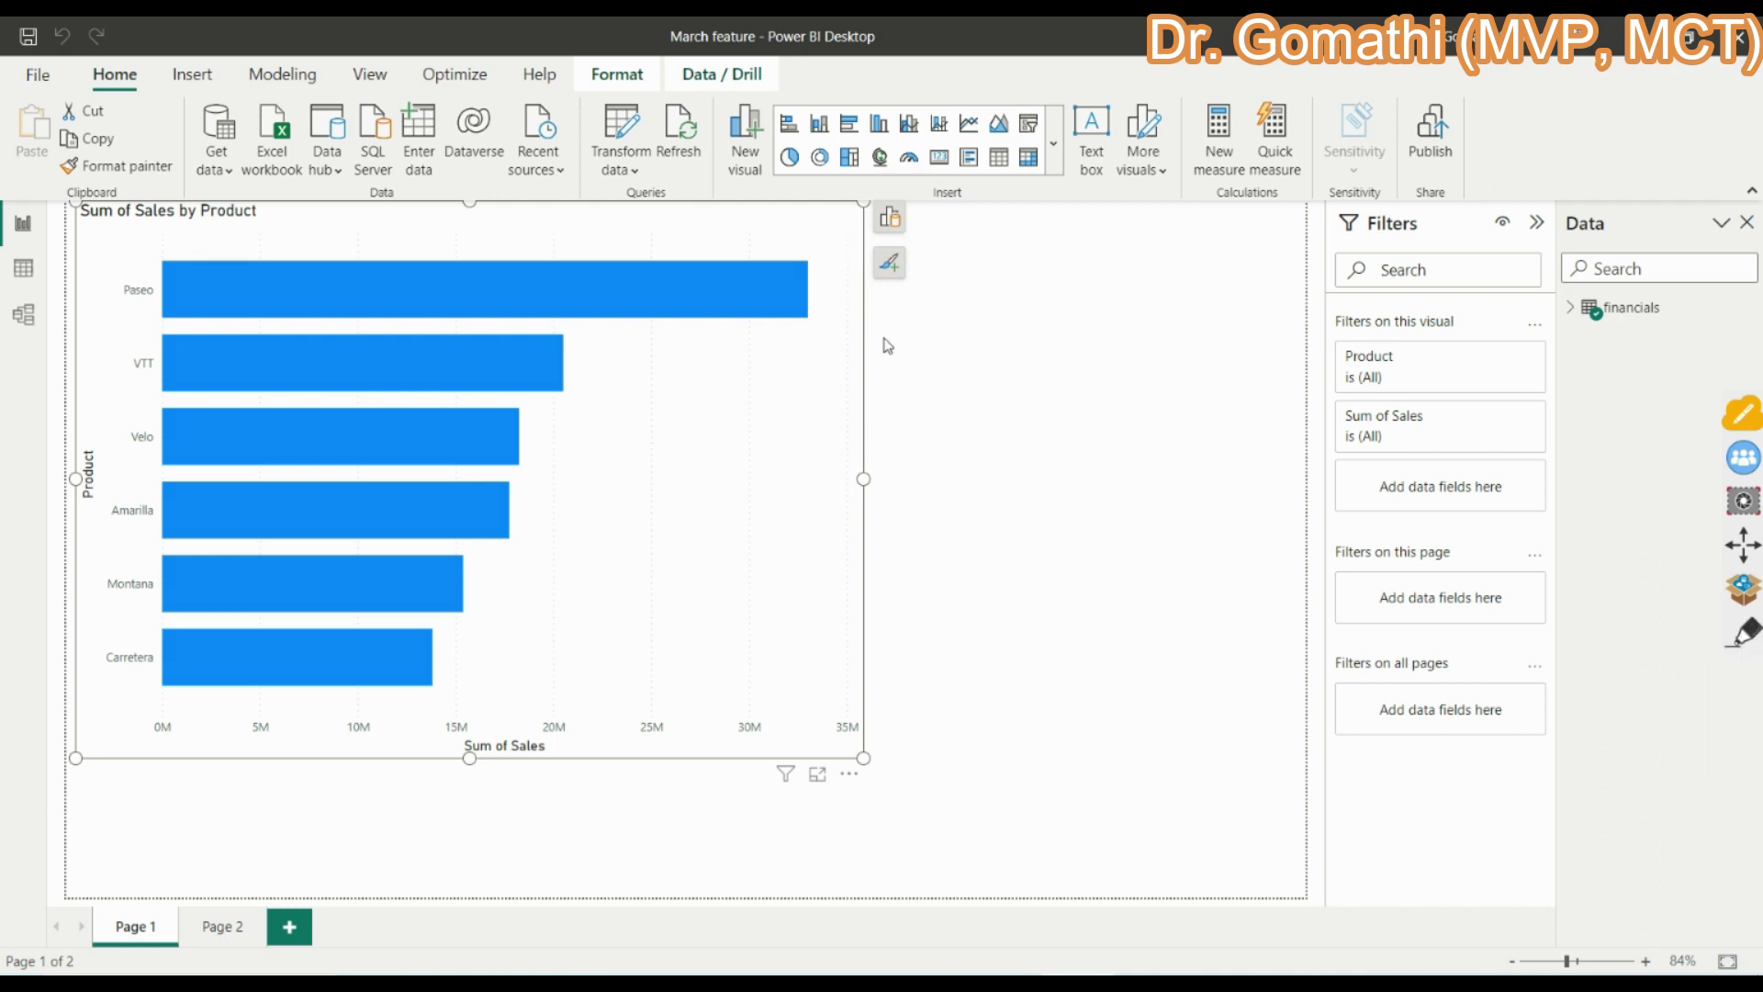
- Show the full format options for the Sum of Sales by Product bar chart, and add a zoom slider and data labels
{"action": "left_click", "coordinate": [889, 275]}
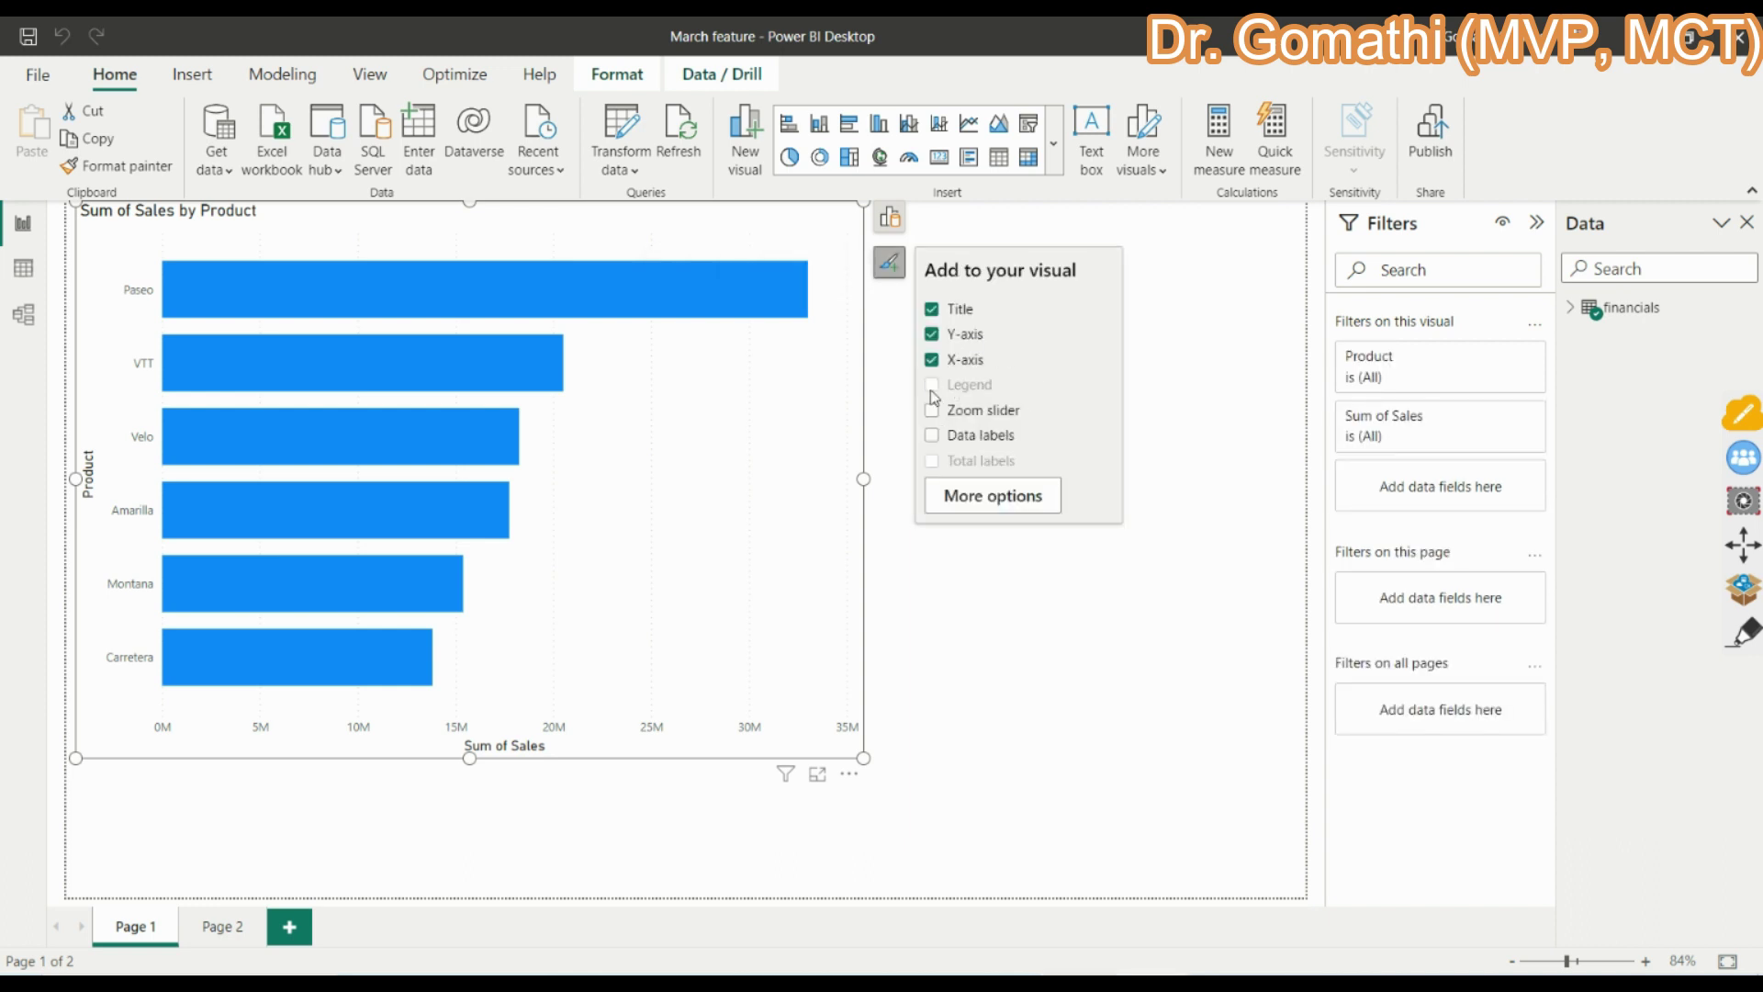
{"action": "left_click", "coordinate": [982, 495]}
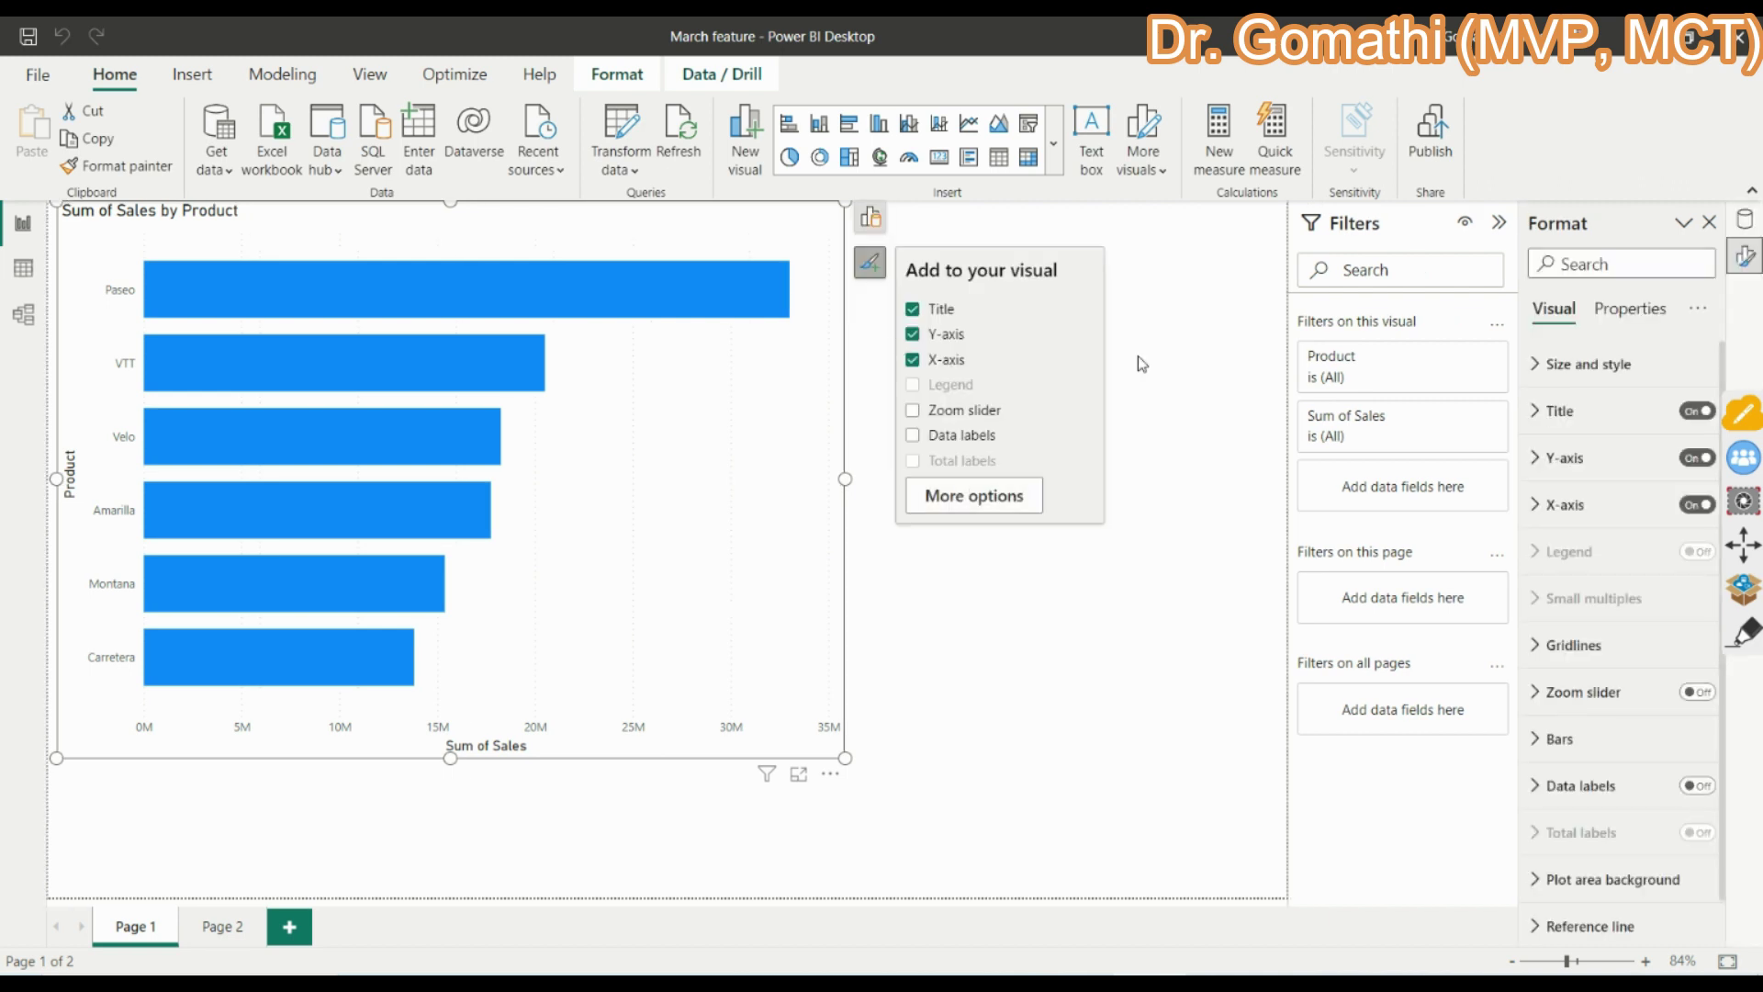
{"action": "left_click", "coordinate": [916, 412]}
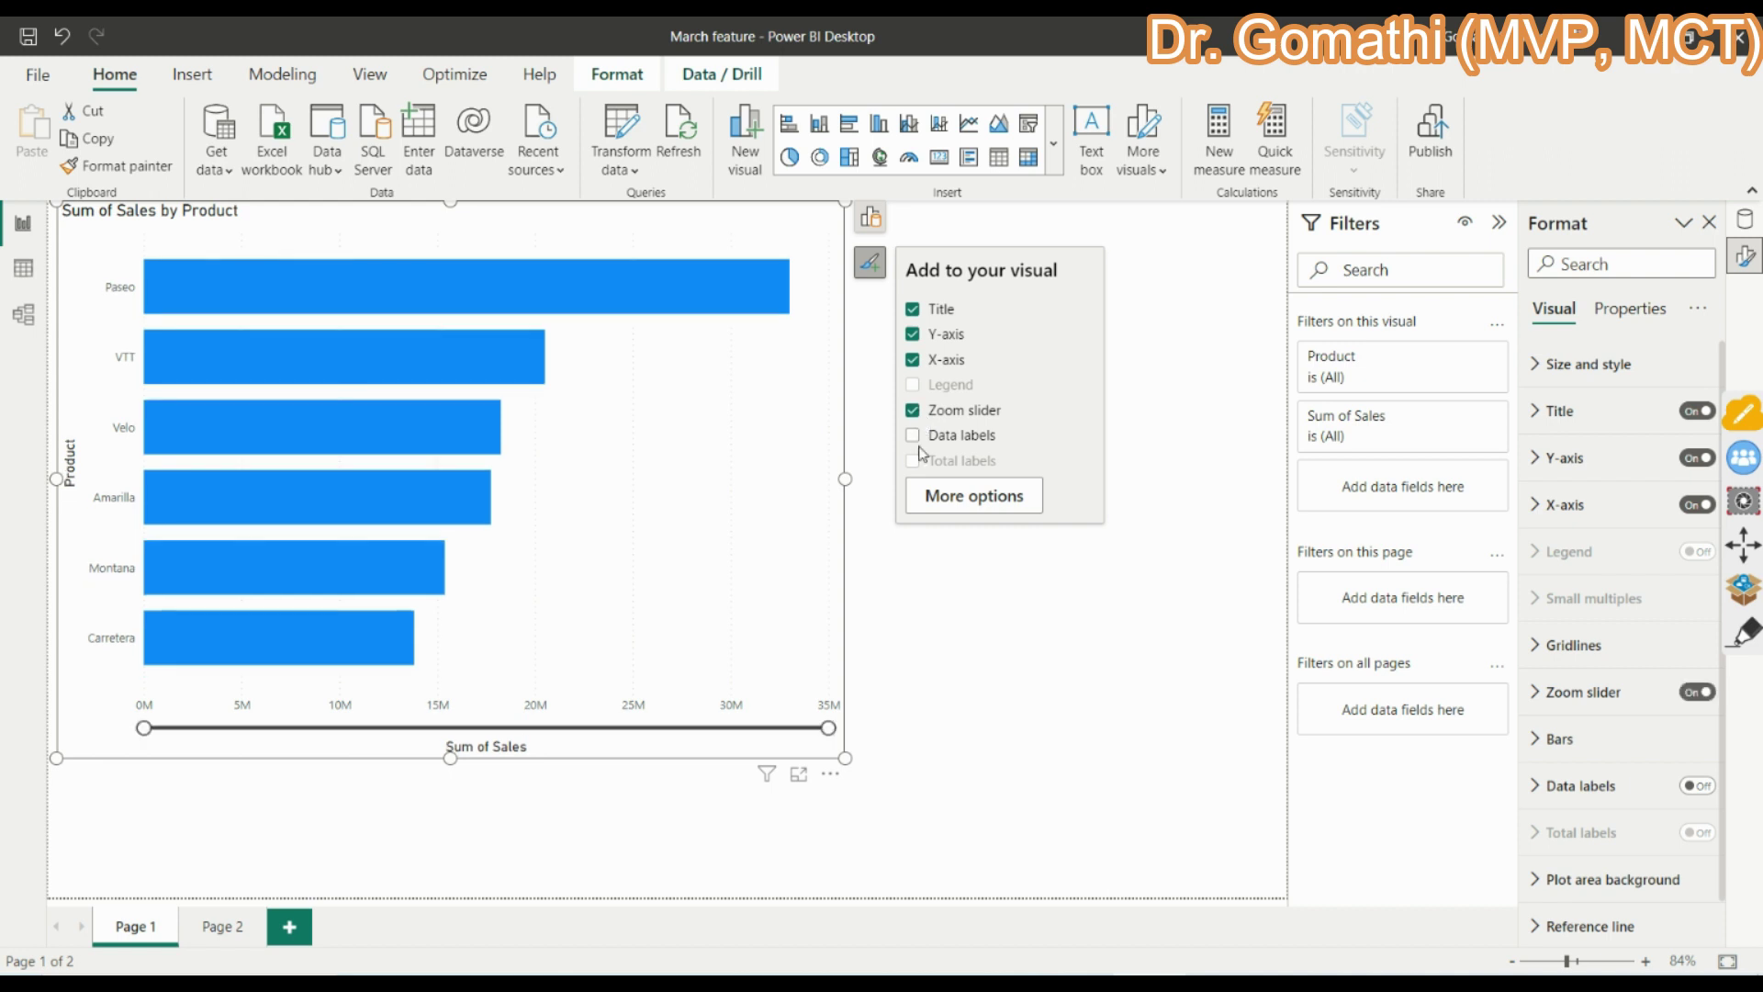
{"action": "left_click", "coordinate": [915, 437]}
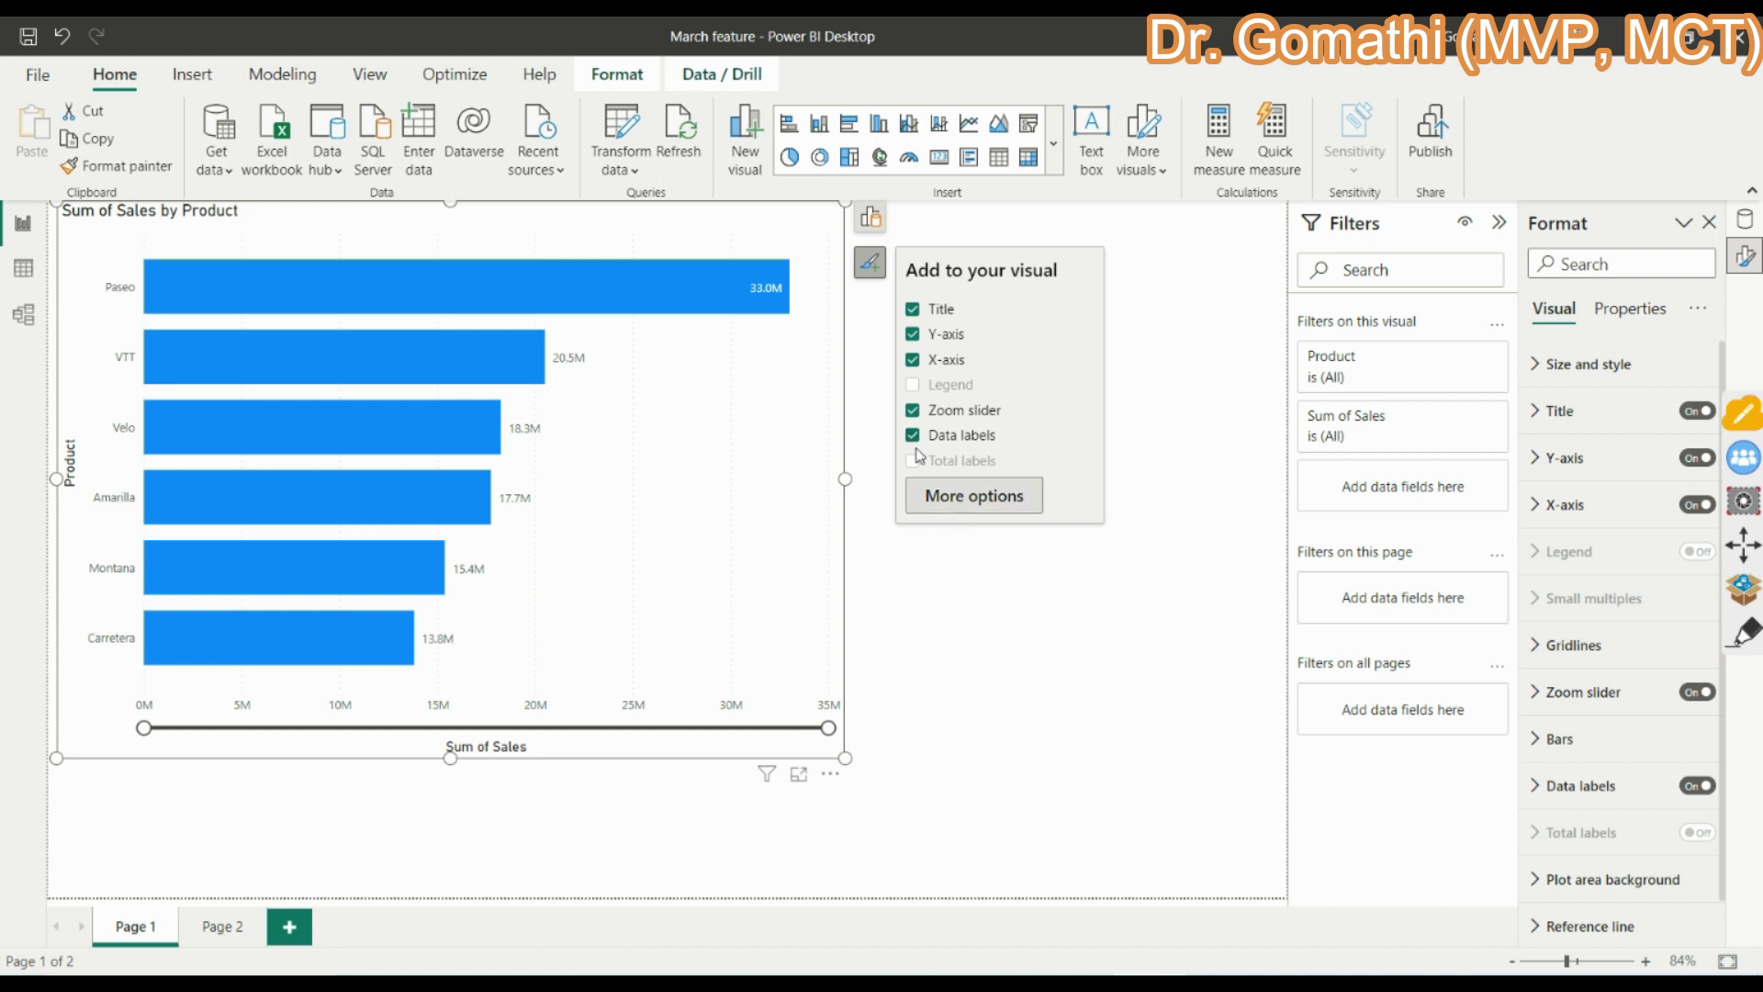
- Change the Sum of Sales by Product visual from a stacked bar chart to a clustered column chart
{"action": "left_click", "coordinate": [874, 225]}
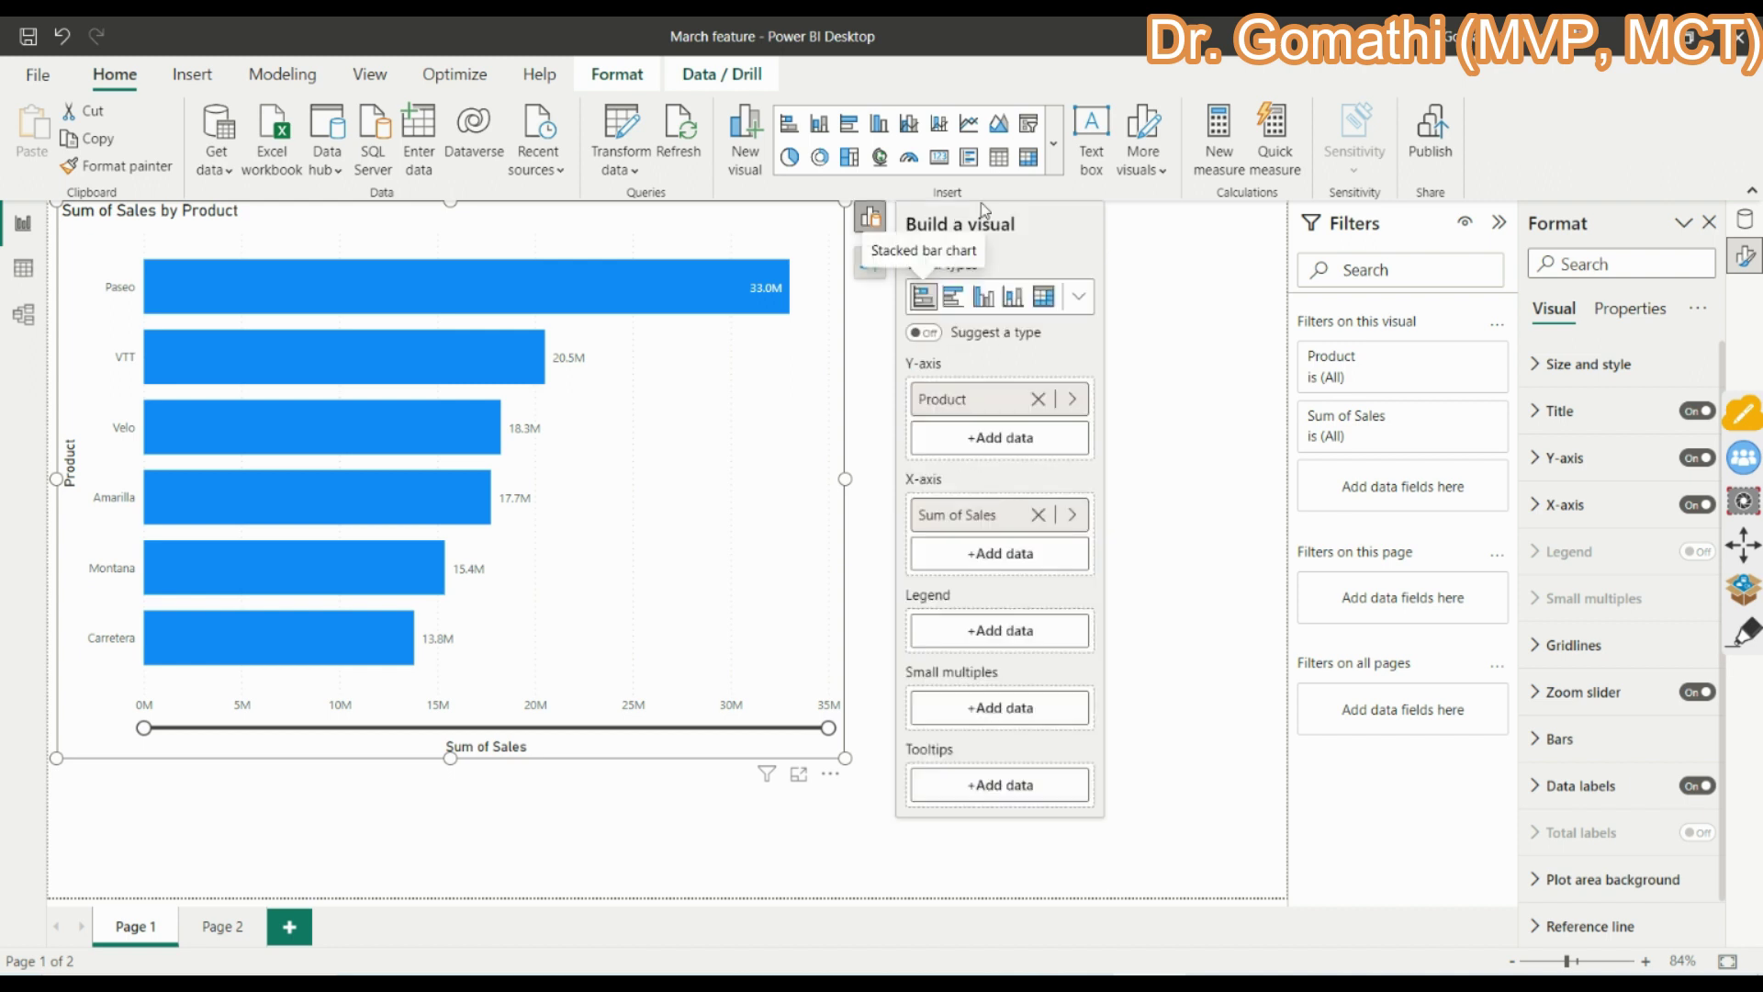
{"action": "left_click", "coordinate": [957, 306]}
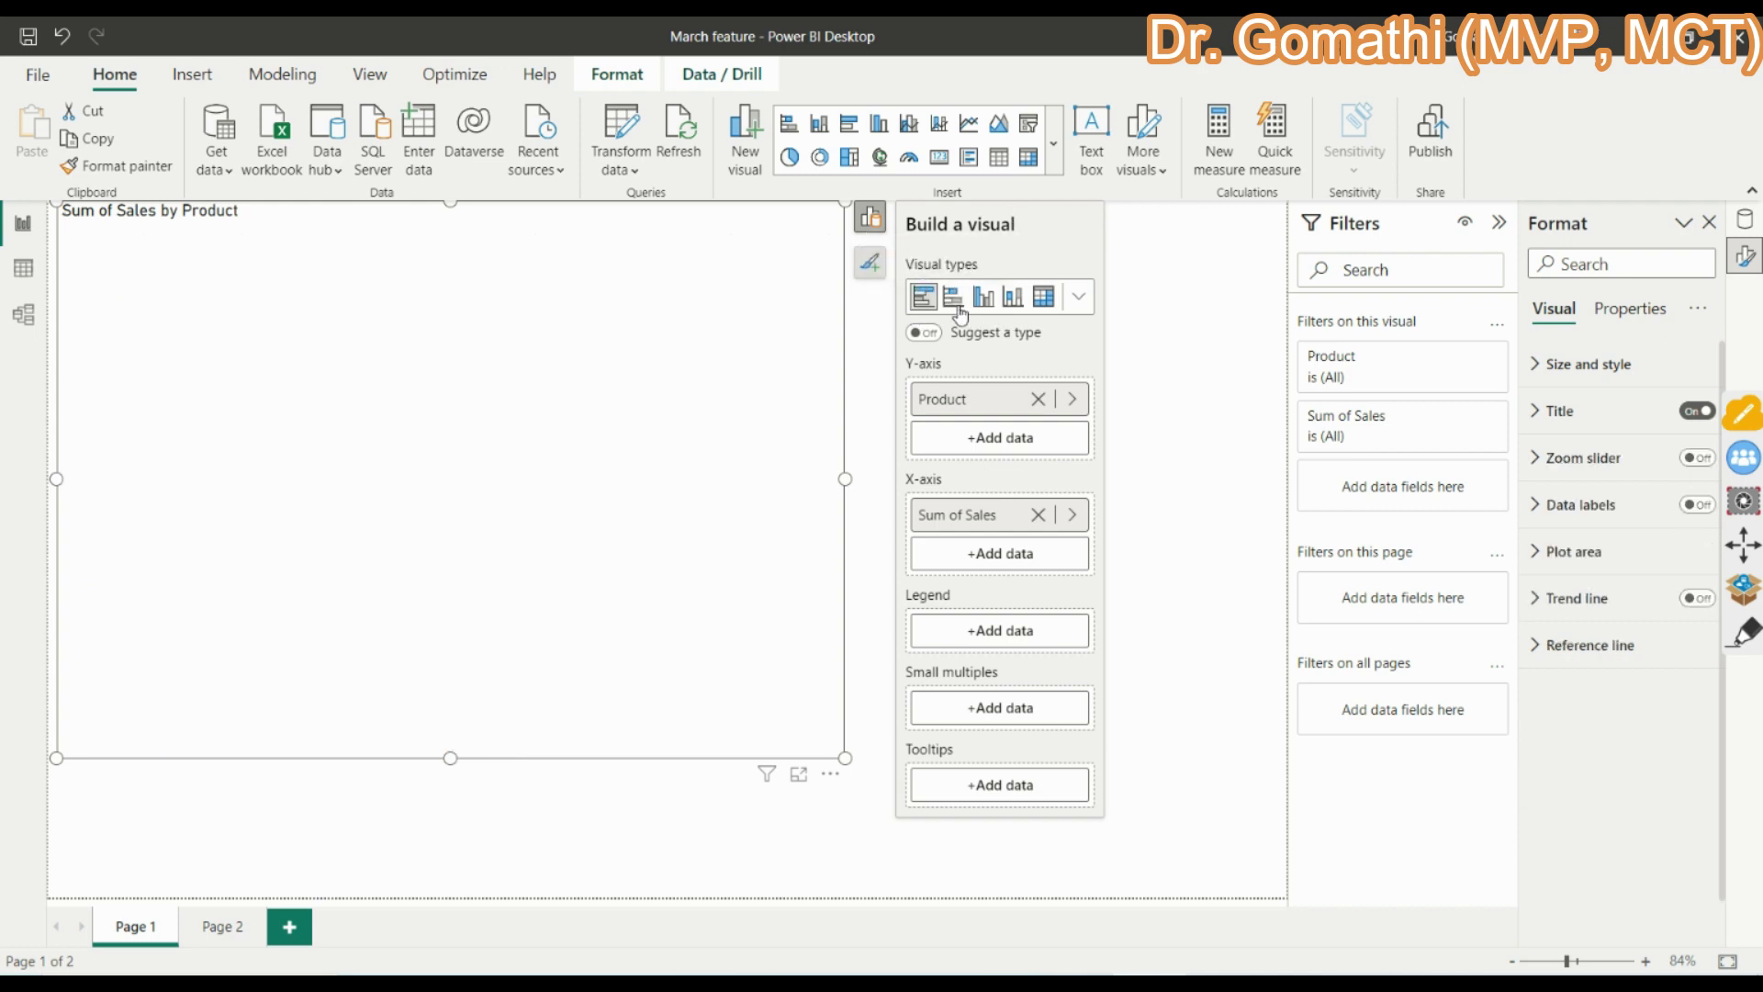
{"action": "left_click", "coordinate": [983, 297]}
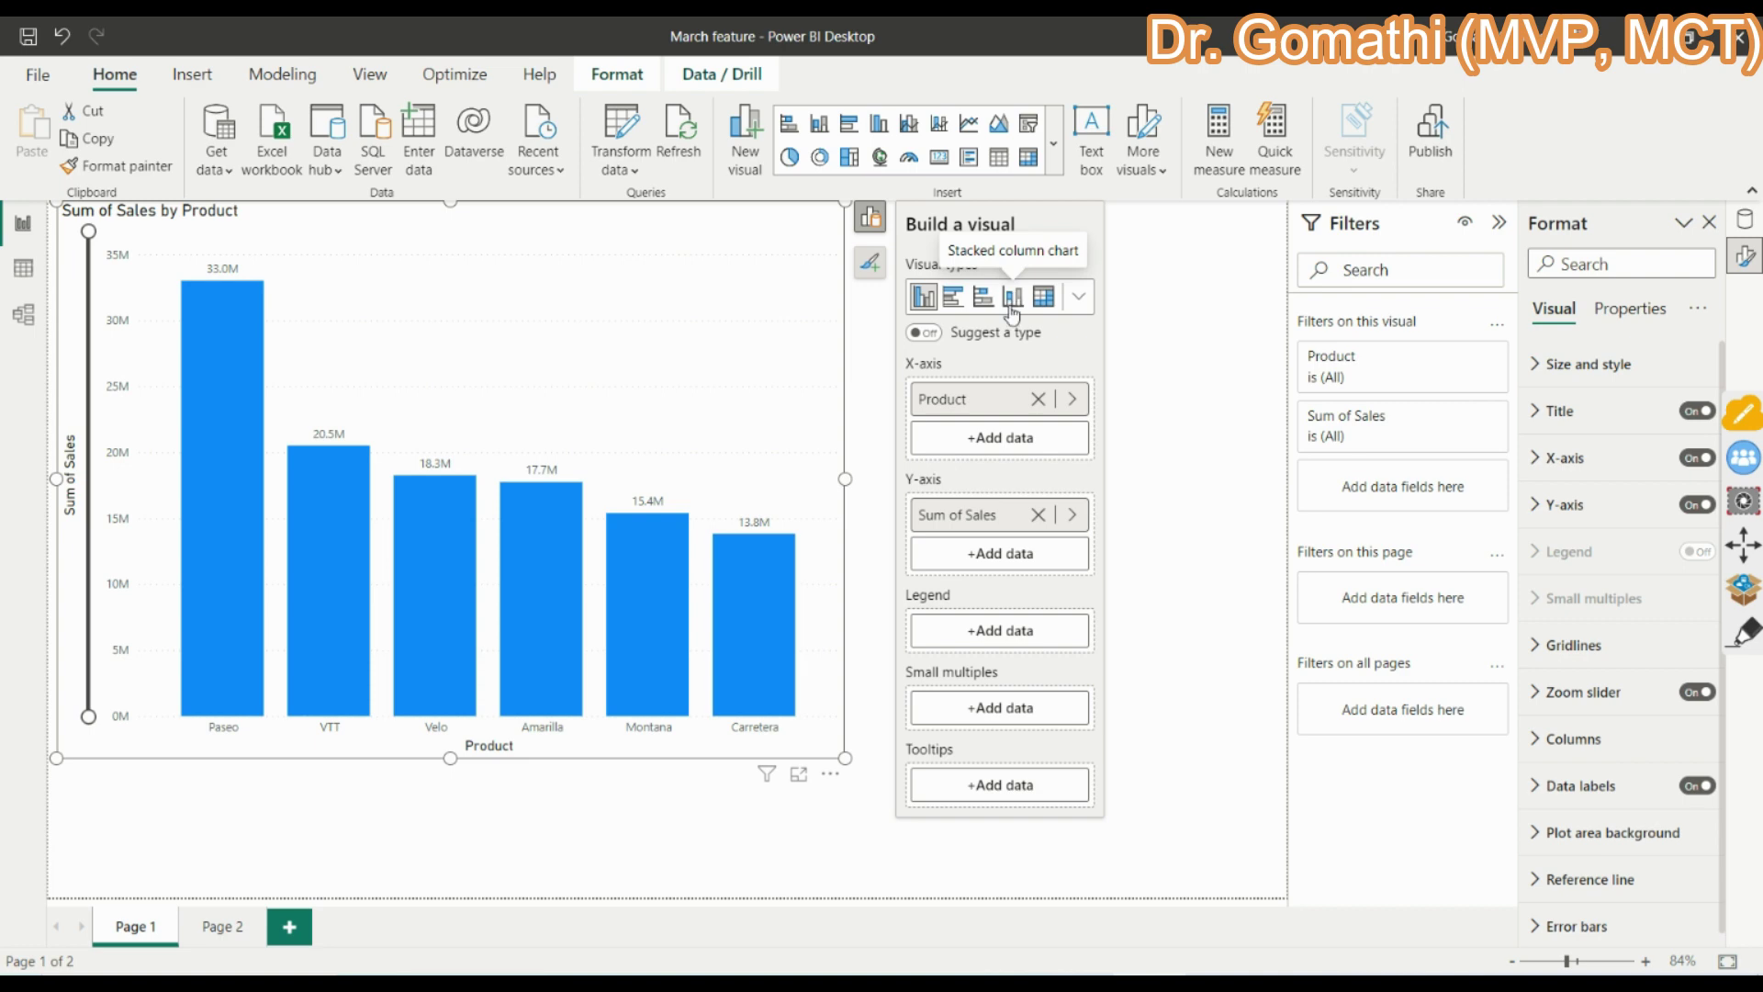
- Add Country to the column chart's X-axis below Product, and use Discount Band as the legend
{"action": "left_click", "coordinate": [1004, 440]}
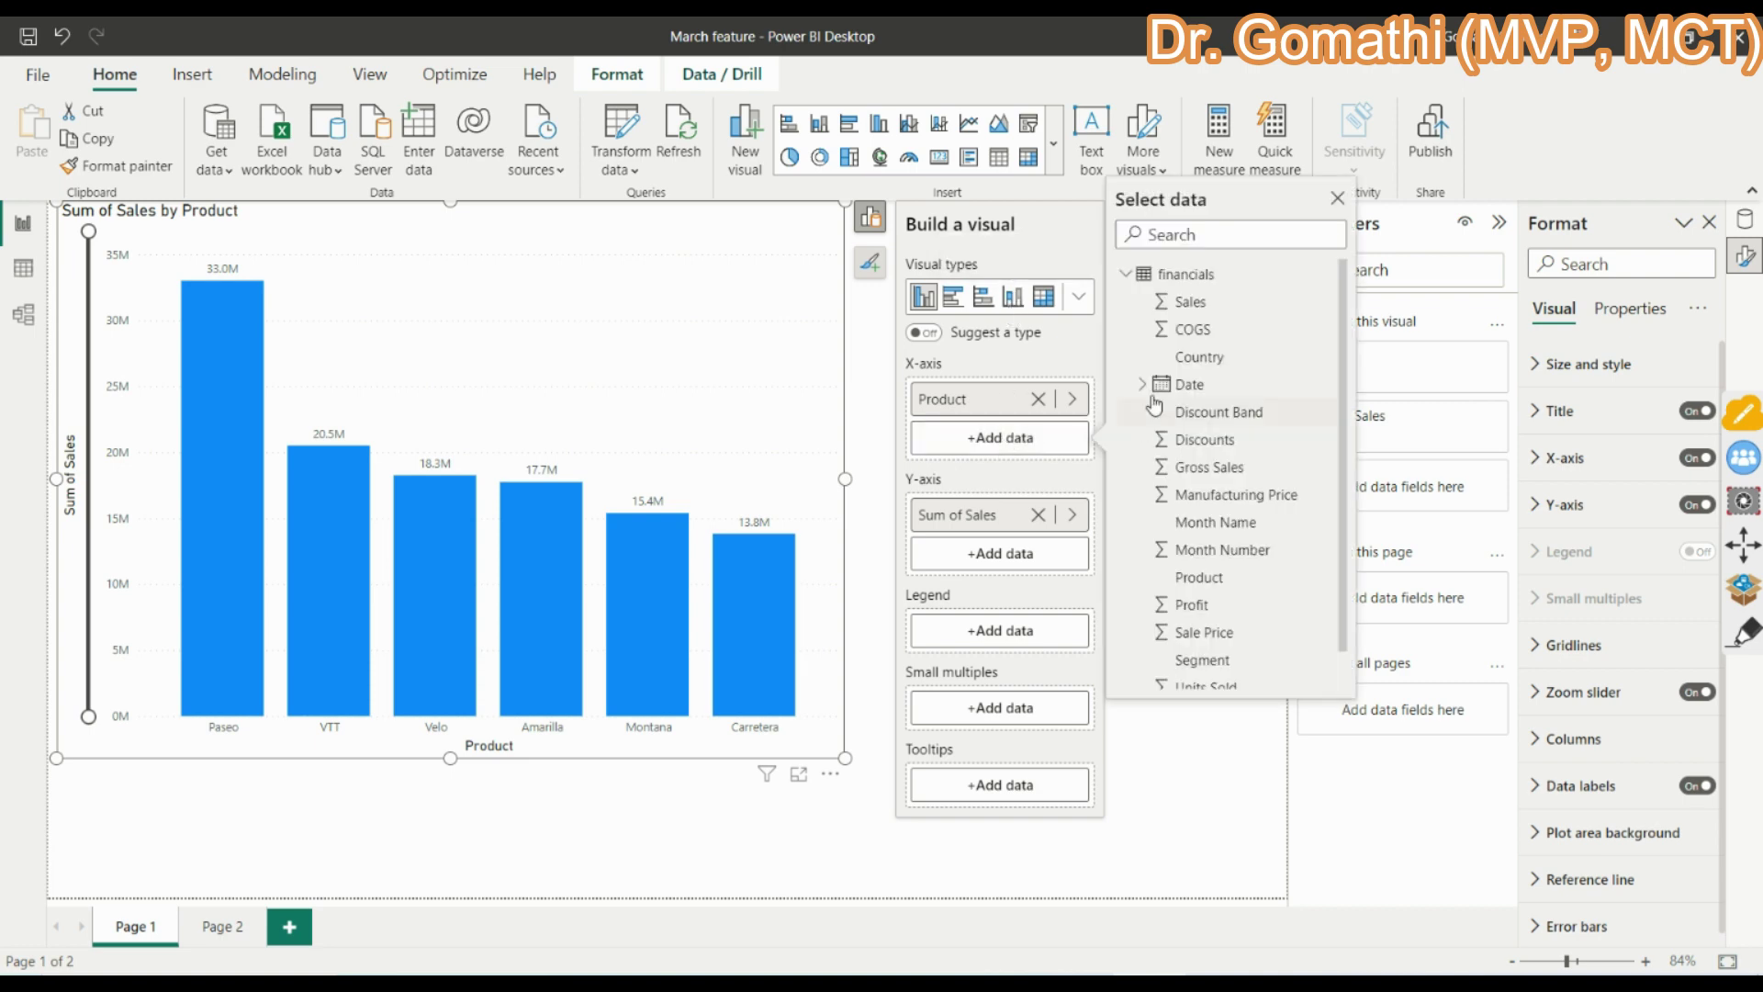
{"action": "left_click", "coordinate": [1179, 358]}
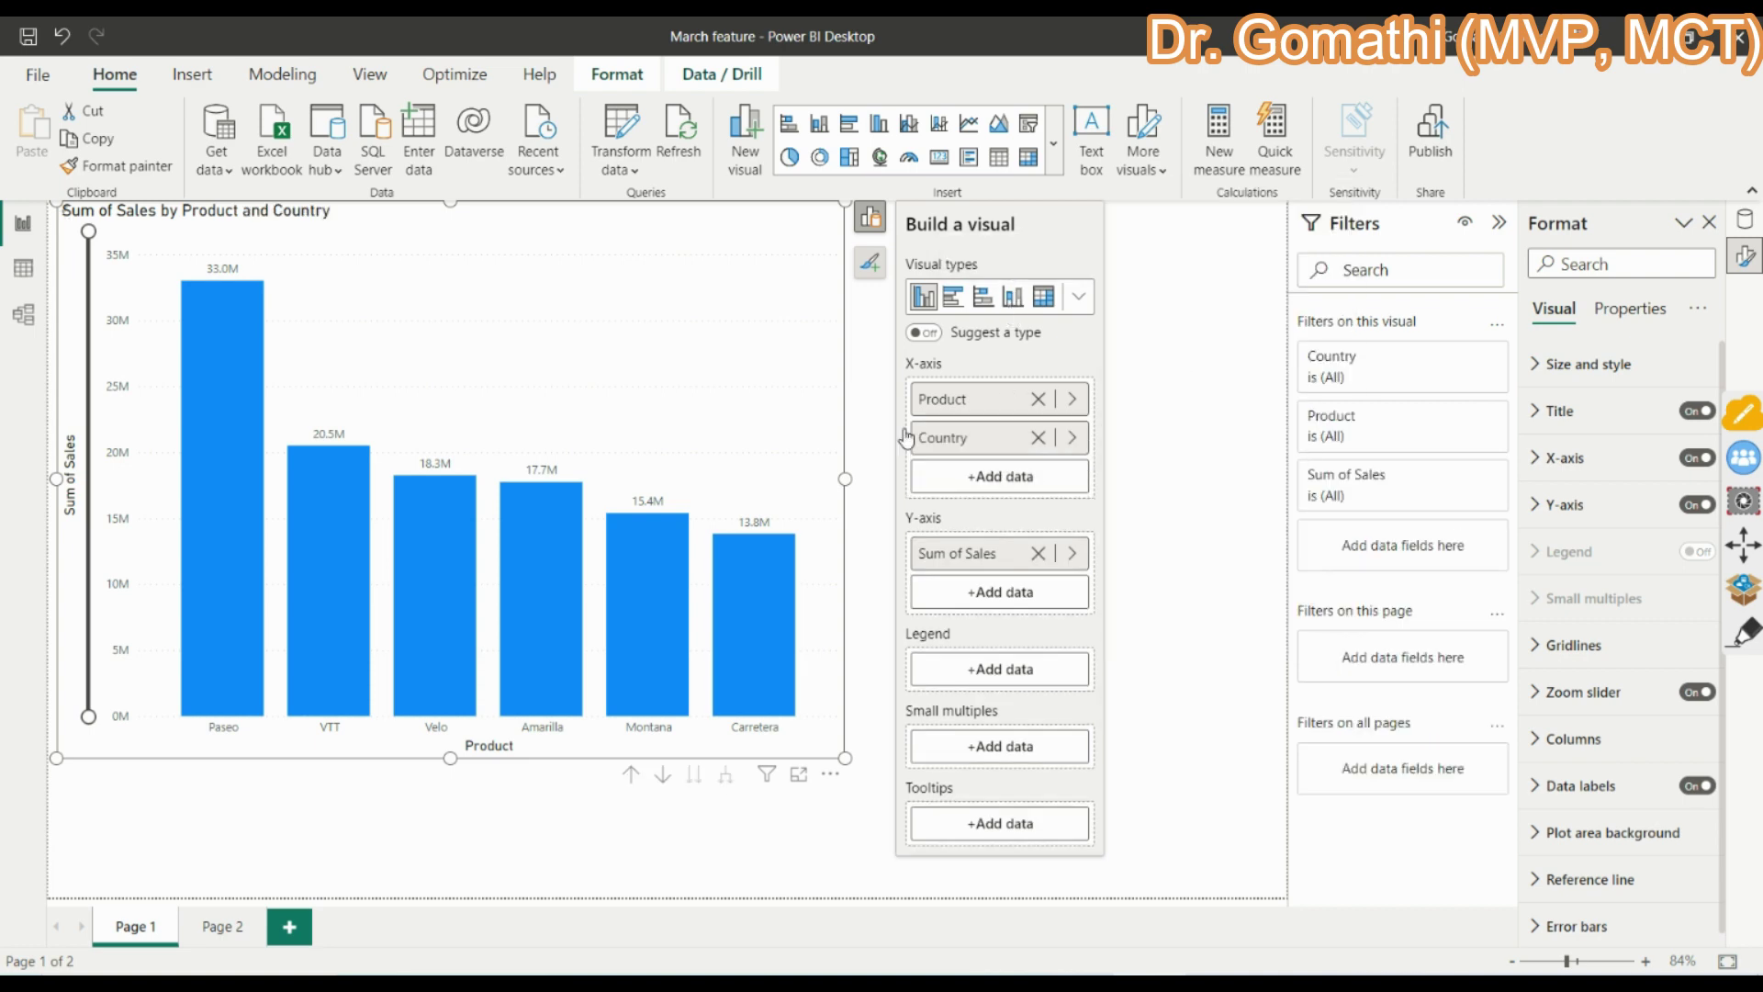
{"action": "left_click", "coordinate": [1001, 675]}
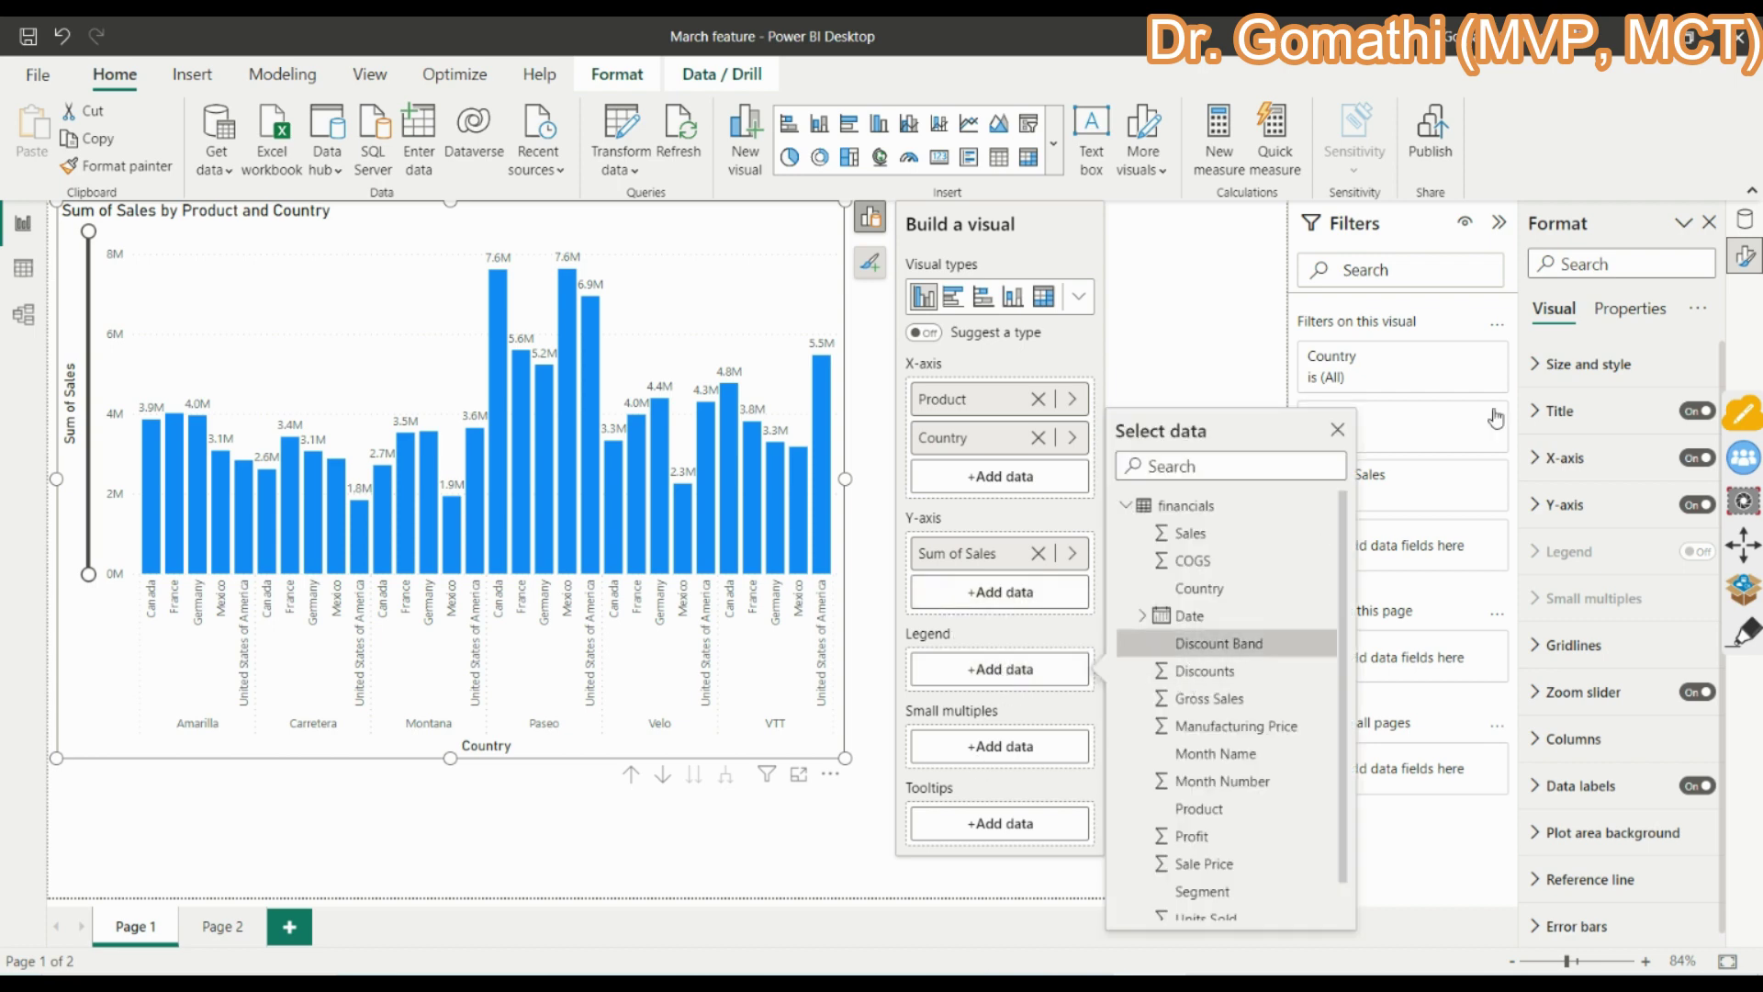
{"action": "left_click", "coordinate": [1194, 646]}
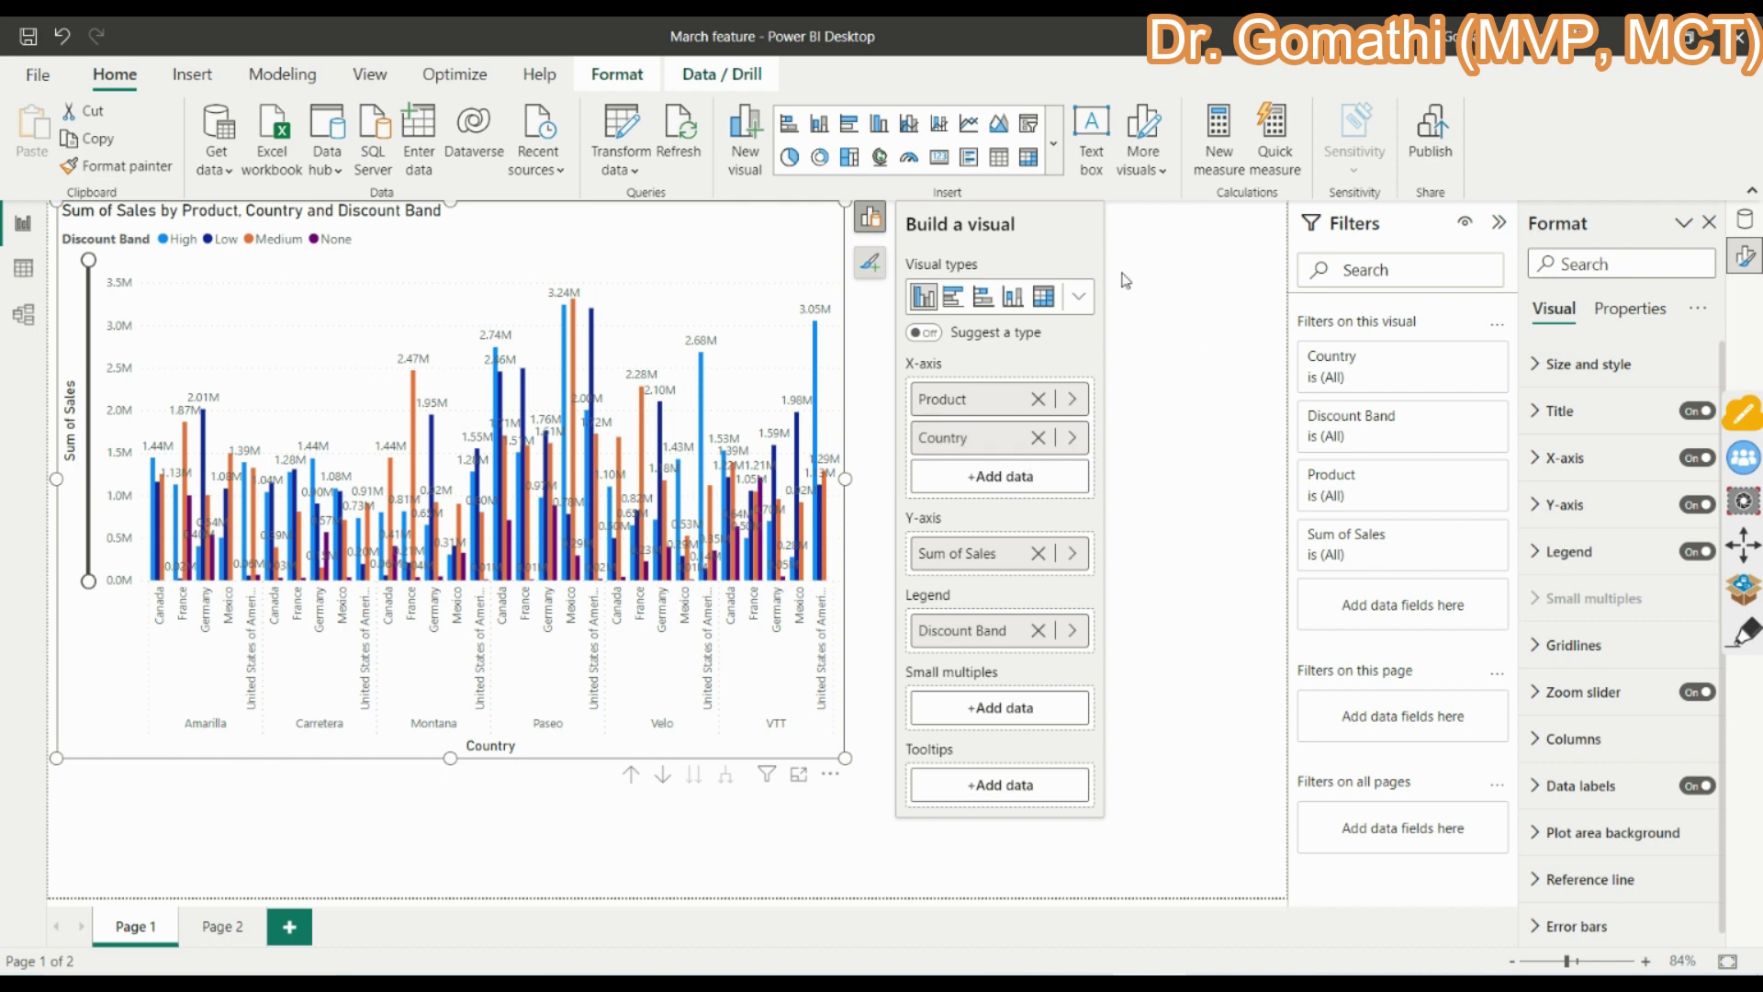
{"action": "left_click", "coordinate": [1743, 631]}
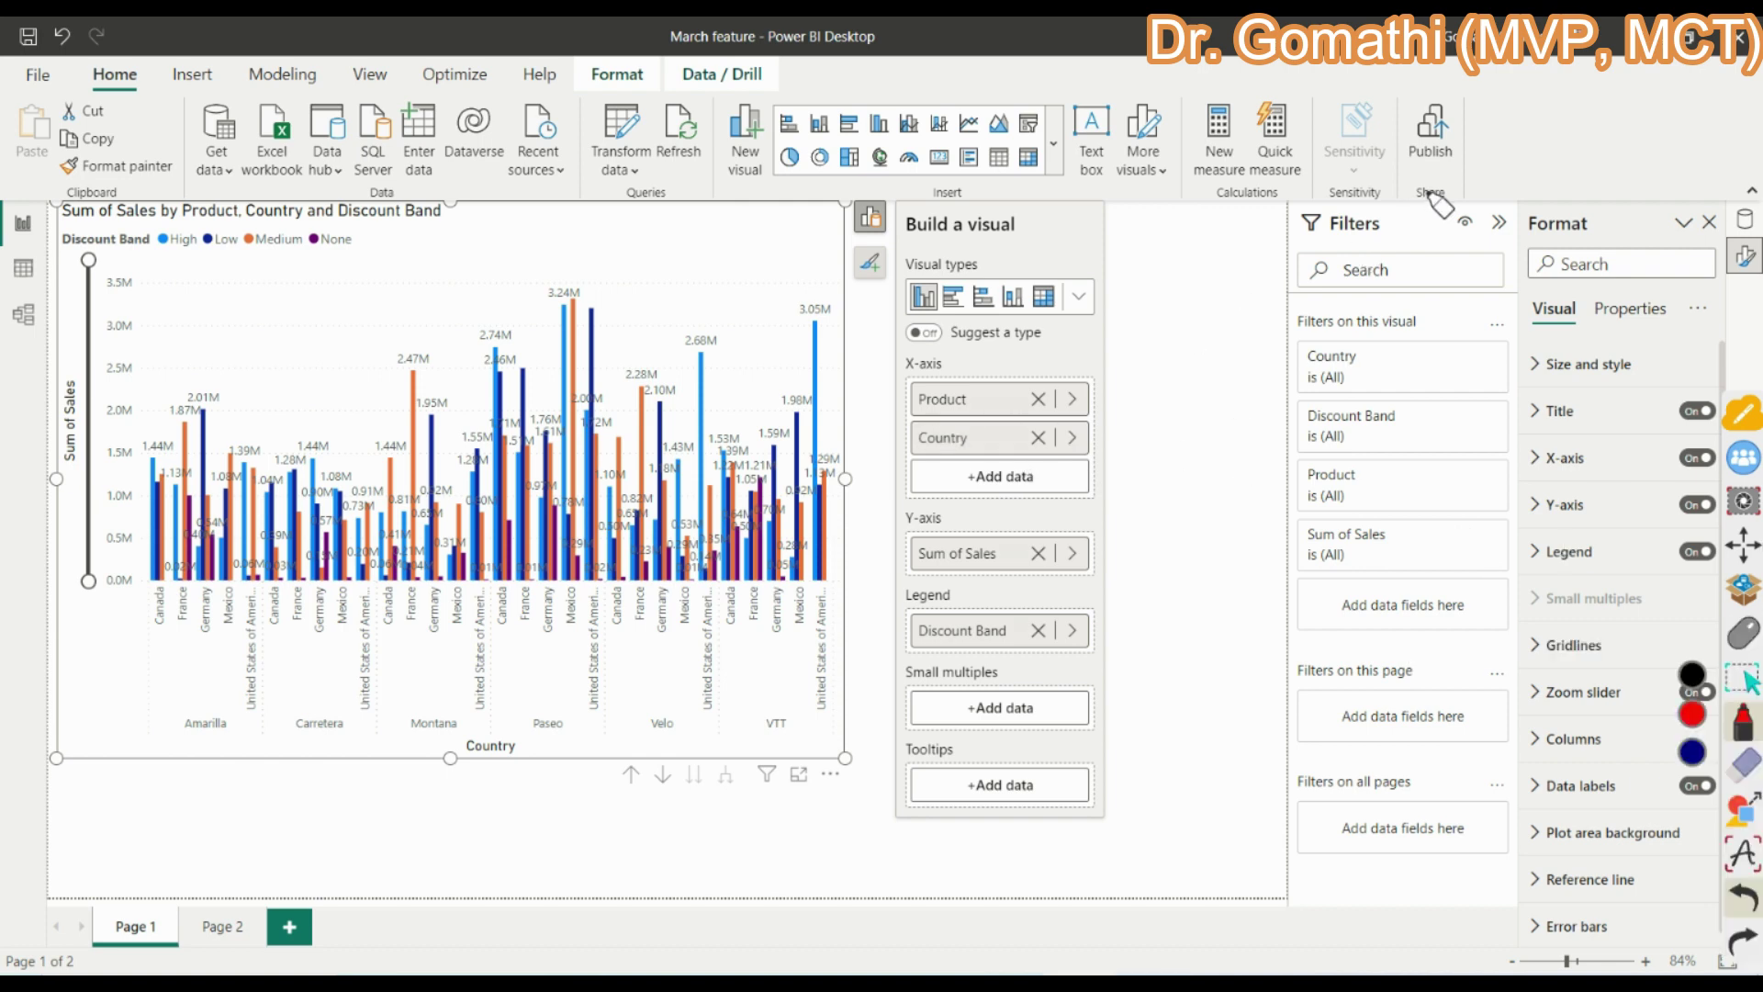
{"action": "mouse_move", "coordinate": [1455, 191]}
{"action": "left_mouse_down"}
{"action": "mouse_move", "coordinate": [1250, 338]}
{"action": "mouse_move", "coordinate": [1524, 790]}
{"action": "mouse_move", "coordinate": [1547, 322]}
{"action": "mouse_move", "coordinate": [1414, 271]}
{"action": "left_mouse_up"}
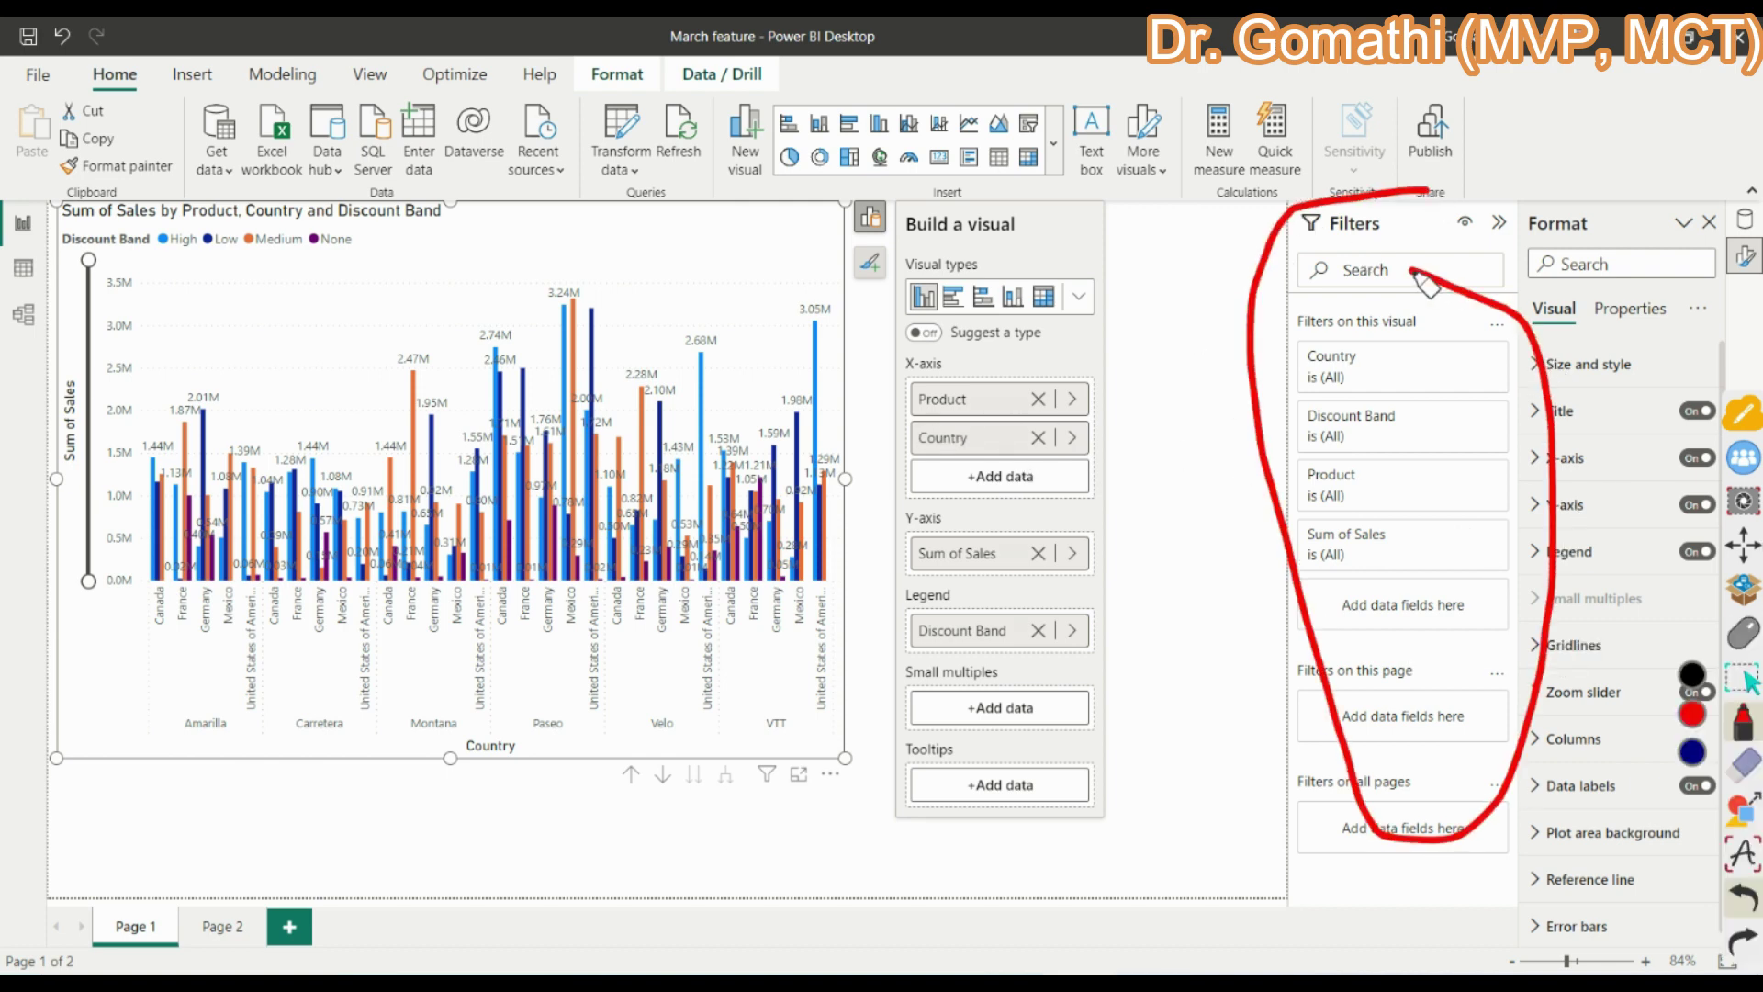
{"action": "mouse_move", "coordinate": [966, 92]}
{"action": "left_mouse_down"}
{"action": "mouse_move", "coordinate": [872, 87]}
{"action": "mouse_move", "coordinate": [1065, 197]}
{"action": "mouse_move", "coordinate": [807, 64]}
{"action": "left_mouse_up"}
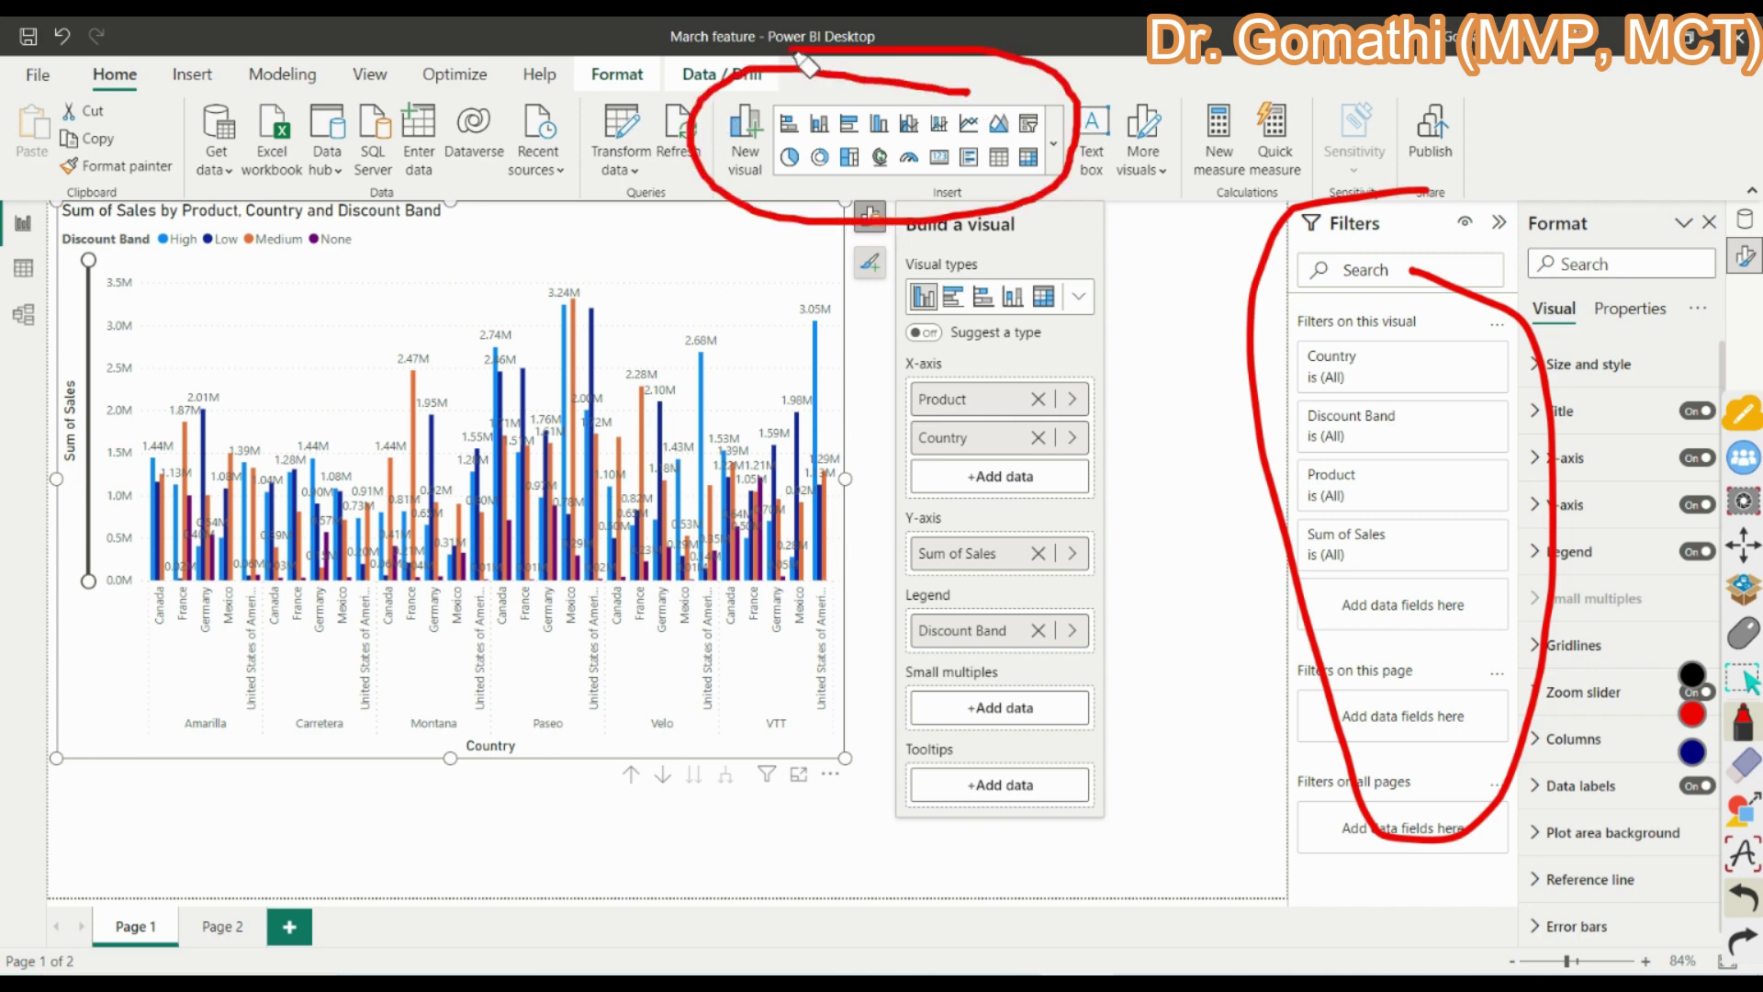